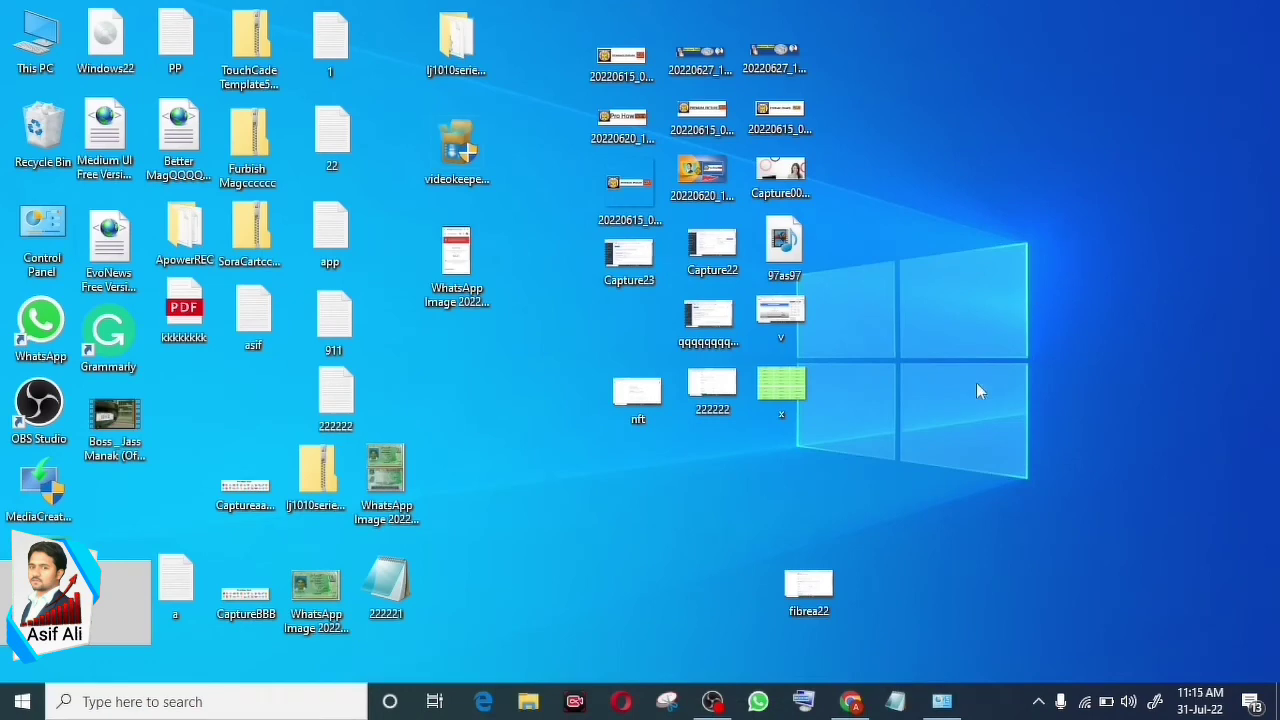
- Search the web in Chrome for "hp laserjet 1010 driver download windows 10" and open HP's support page for the printer's drivers
{"action": "left_click", "coordinate": [851, 703]}
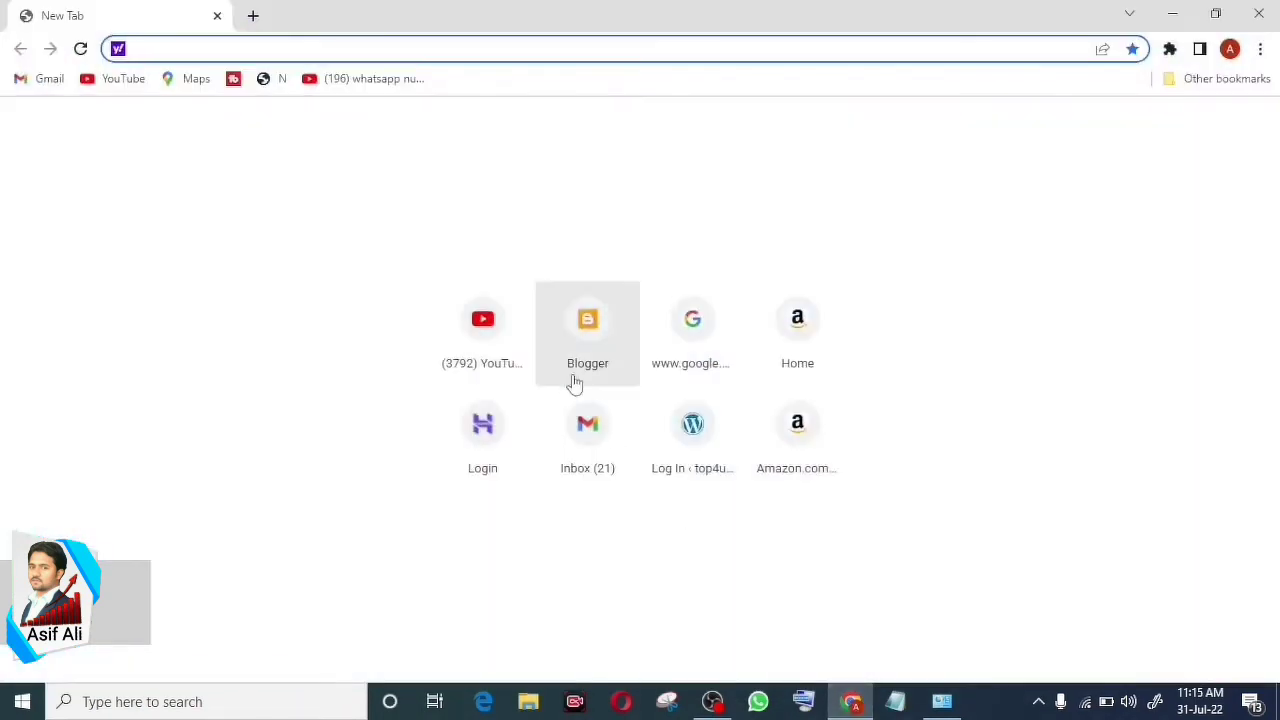
{"action": "right_click", "coordinate": [258, 50]}
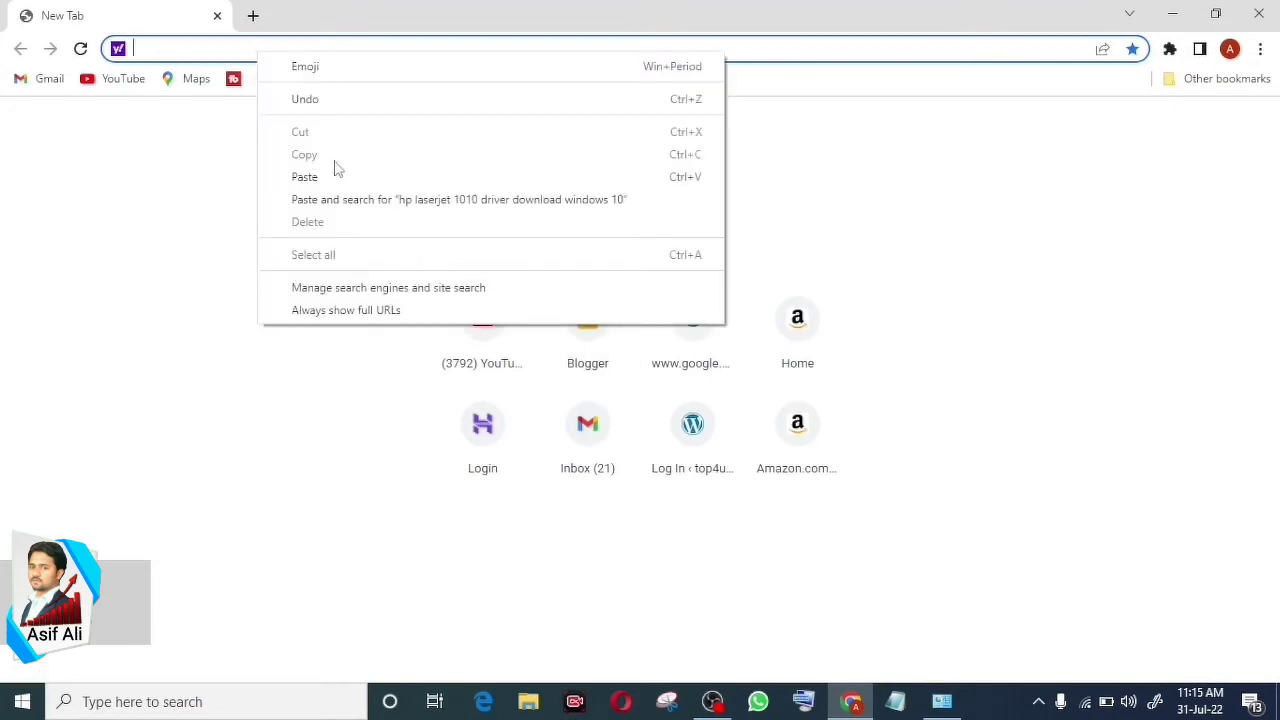
{"action": "left_click", "coordinate": [308, 178]}
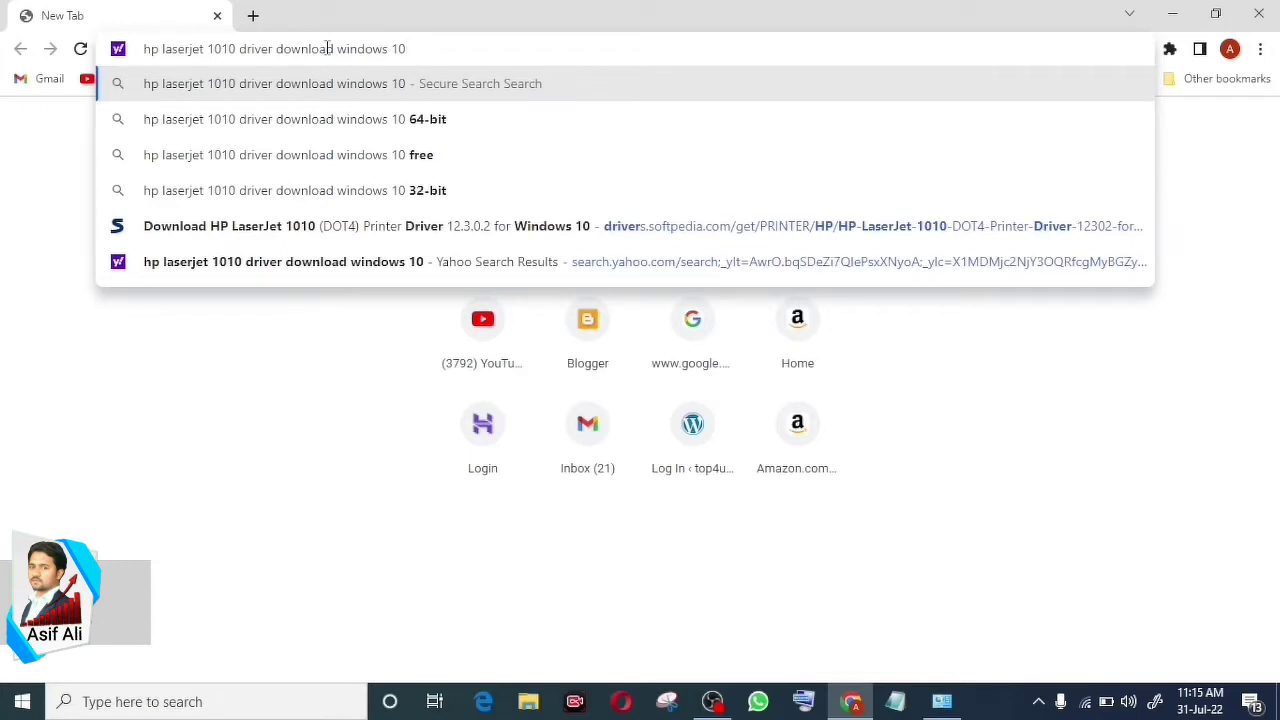
{"action": "left_click", "coordinate": [298, 93]}
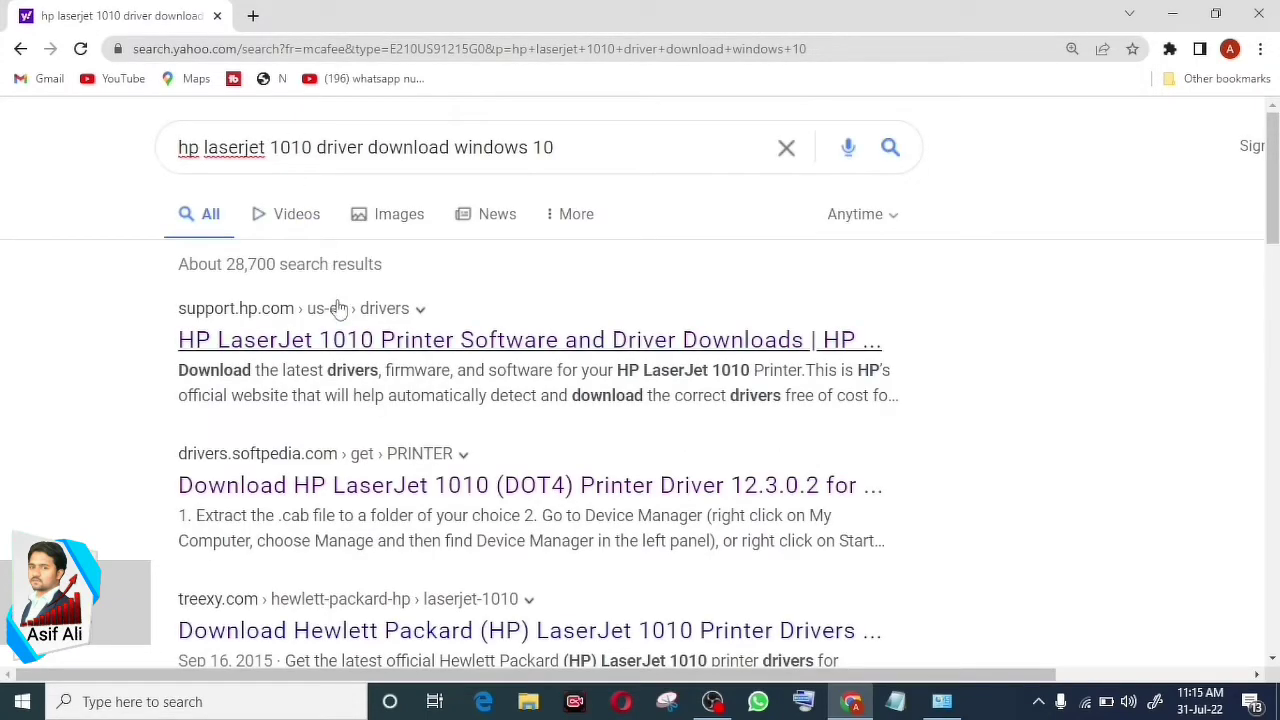
{"action": "left_click", "coordinate": [355, 345]}
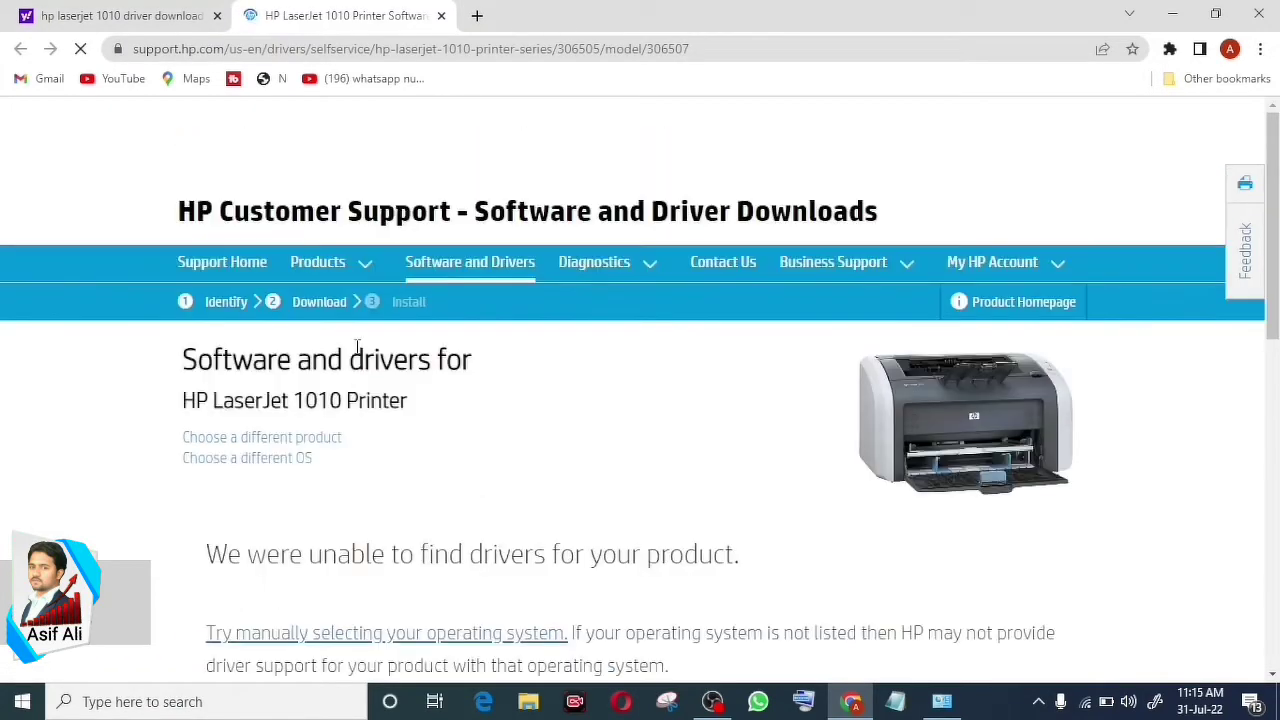
- Manually change the preferred operating system for the driver listing to Windows, version Windows Vista (64-bit)
{"action": "scroll", "coordinate": [355, 348], "scroll_direction": "down", "scroll_amount": 3}
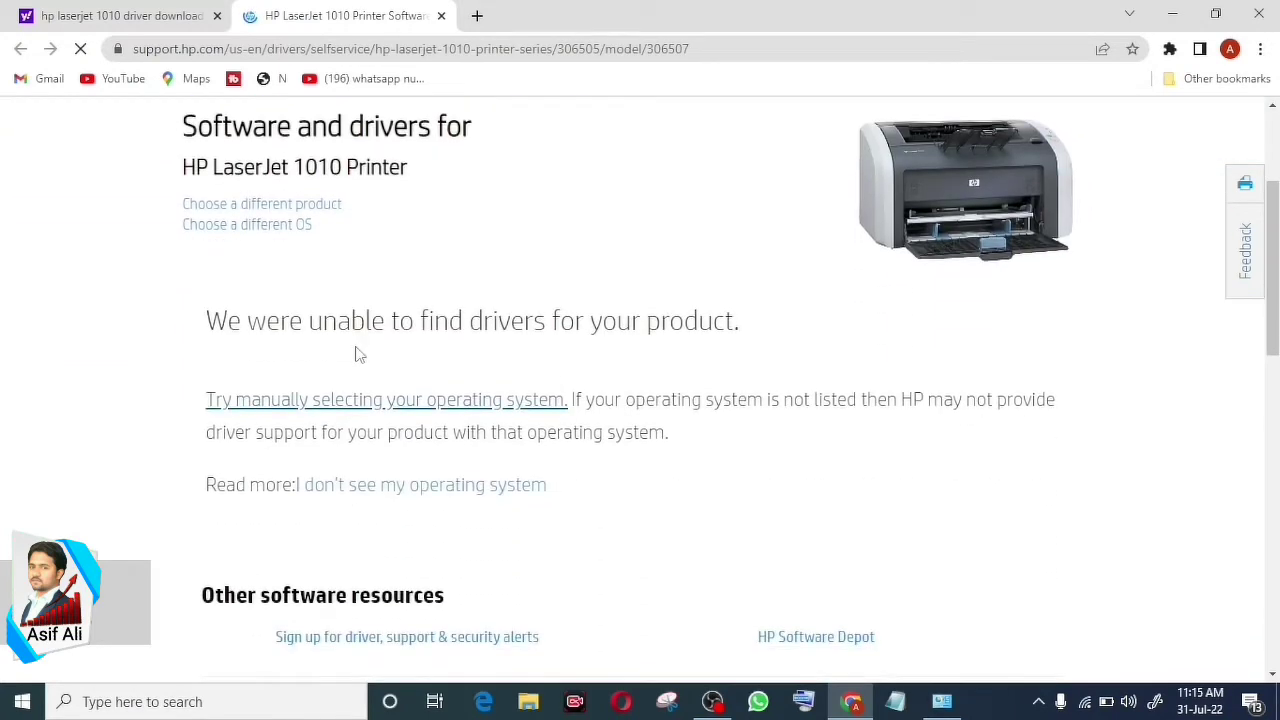
{"action": "scroll", "coordinate": [356, 350], "scroll_direction": "up", "scroll_amount": 1}
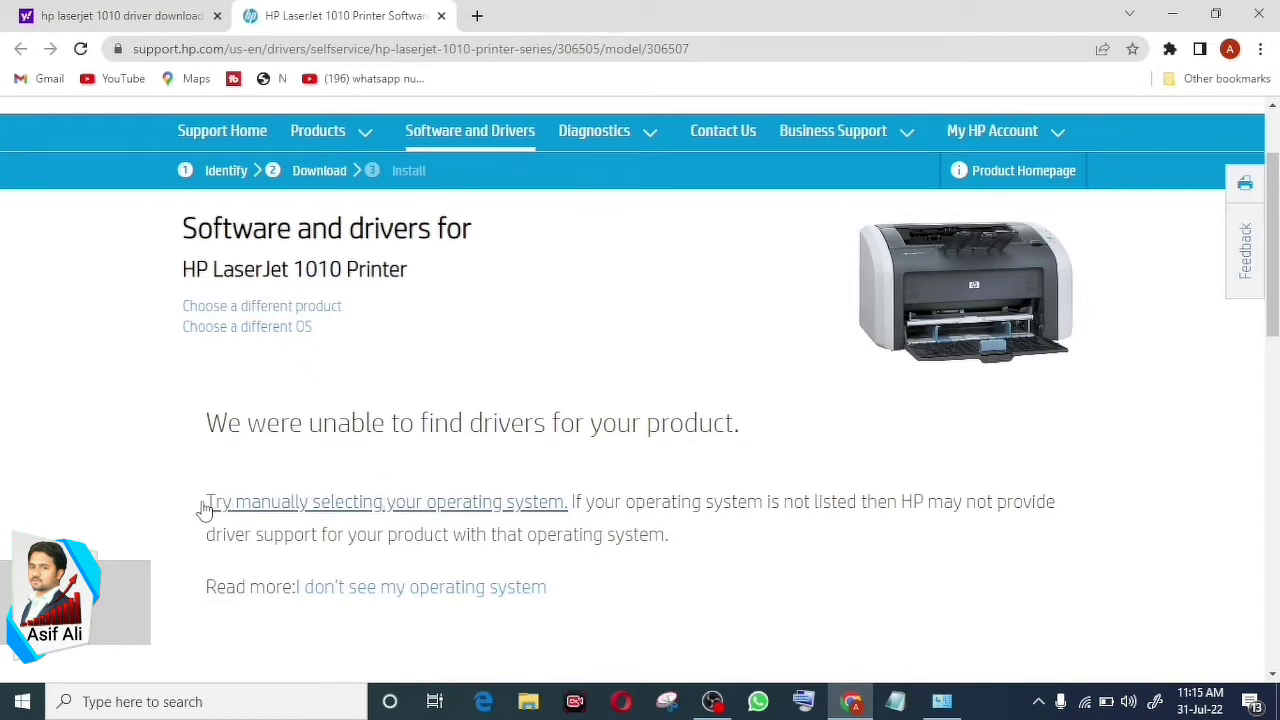
{"action": "left_click", "coordinate": [392, 508]}
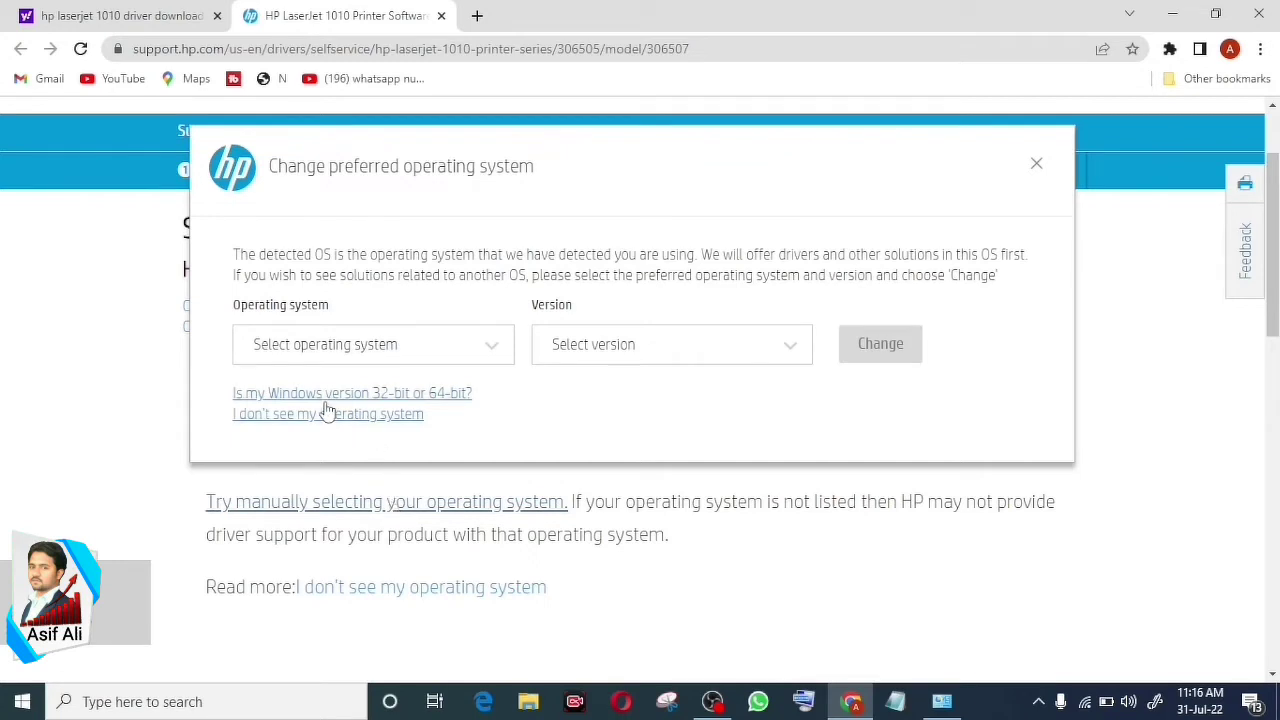
{"action": "left_click", "coordinate": [495, 358]}
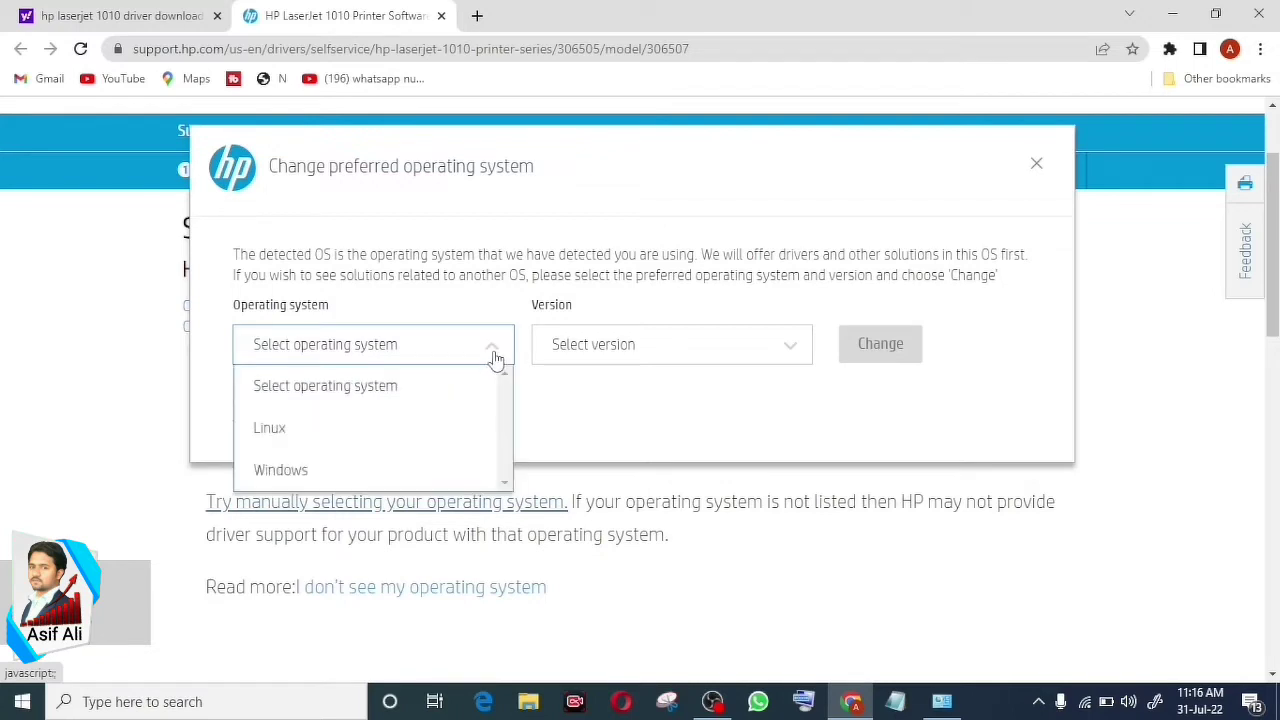
{"action": "left_click", "coordinate": [328, 483]}
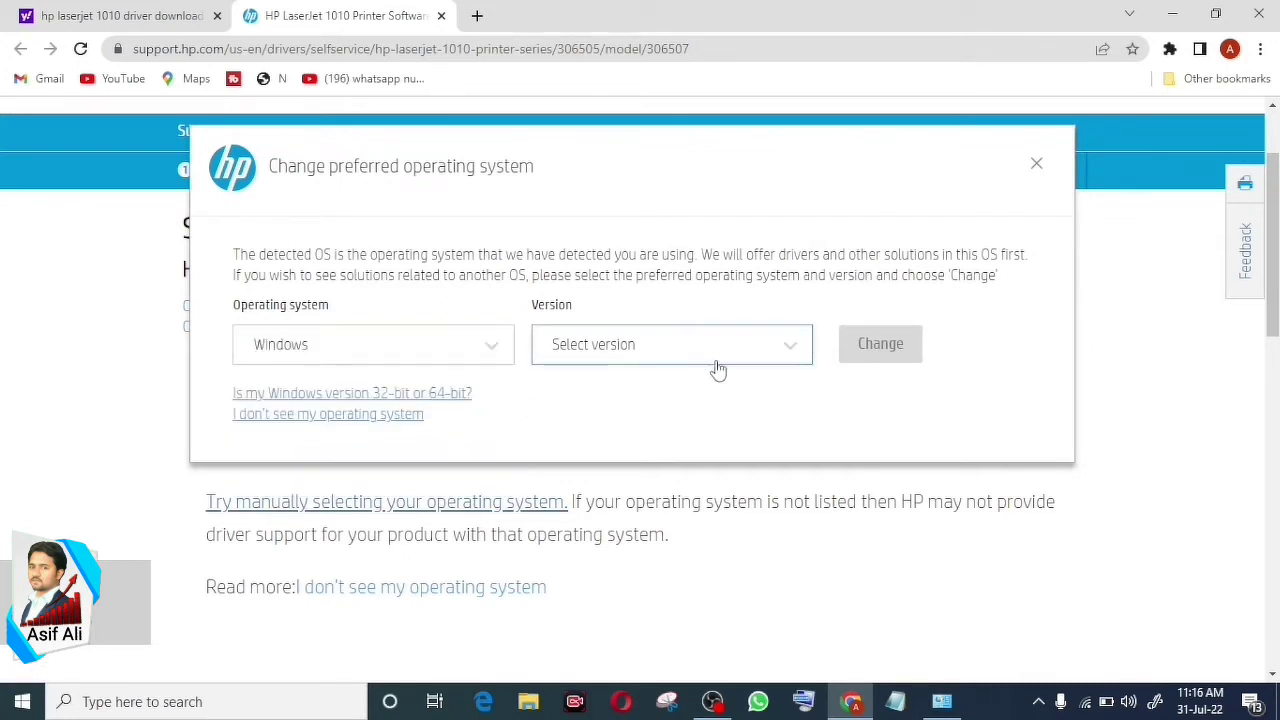
{"action": "left_click", "coordinate": [789, 350]}
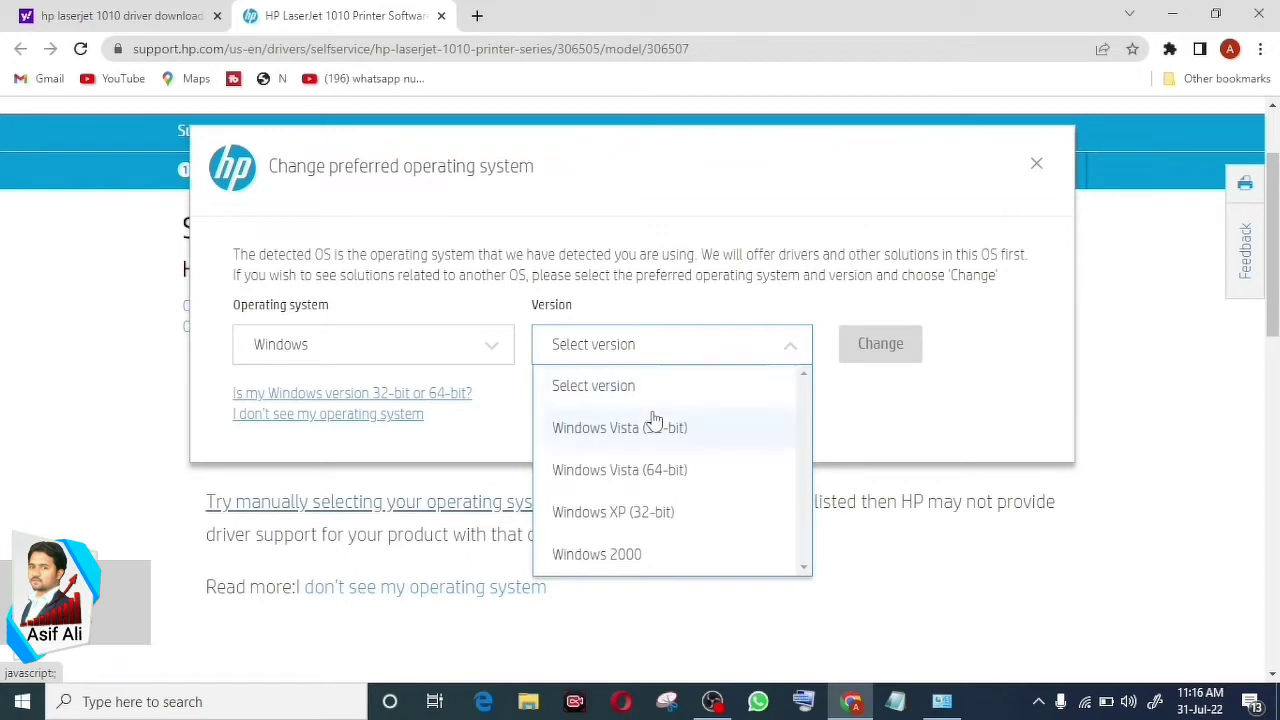
{"action": "left_click", "coordinate": [673, 487]}
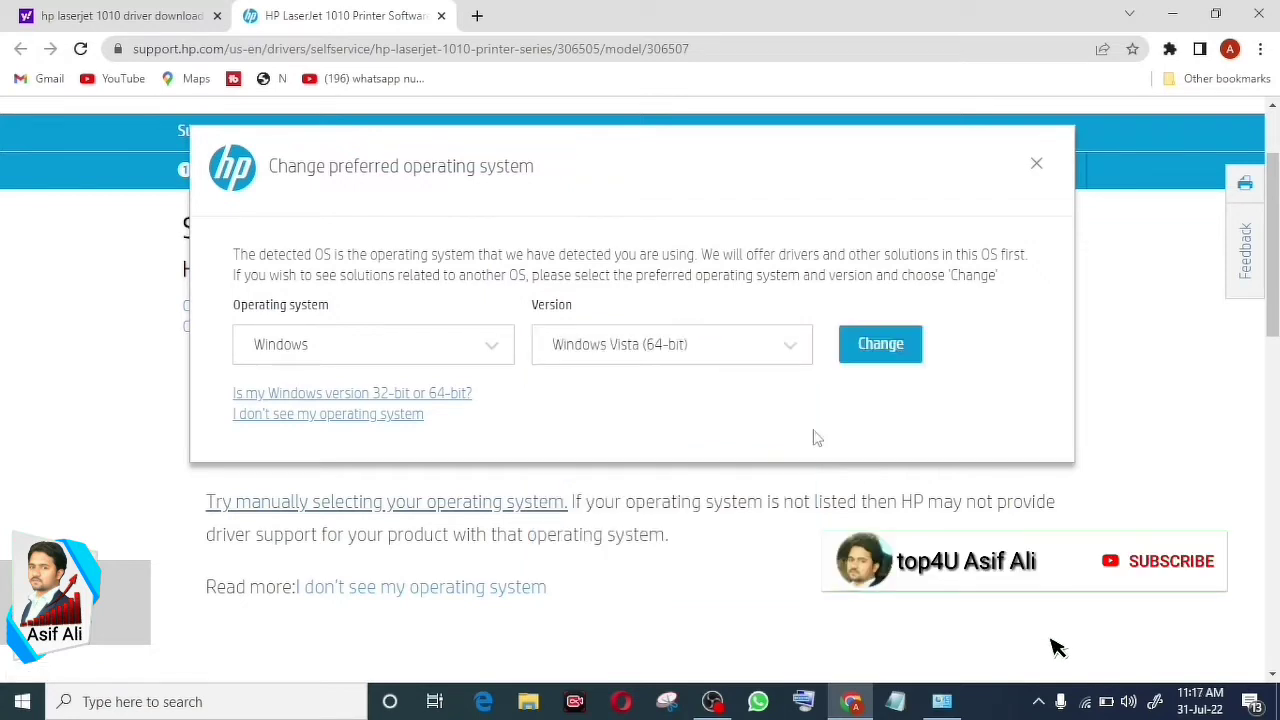
{"action": "left_click", "coordinate": [880, 345]}
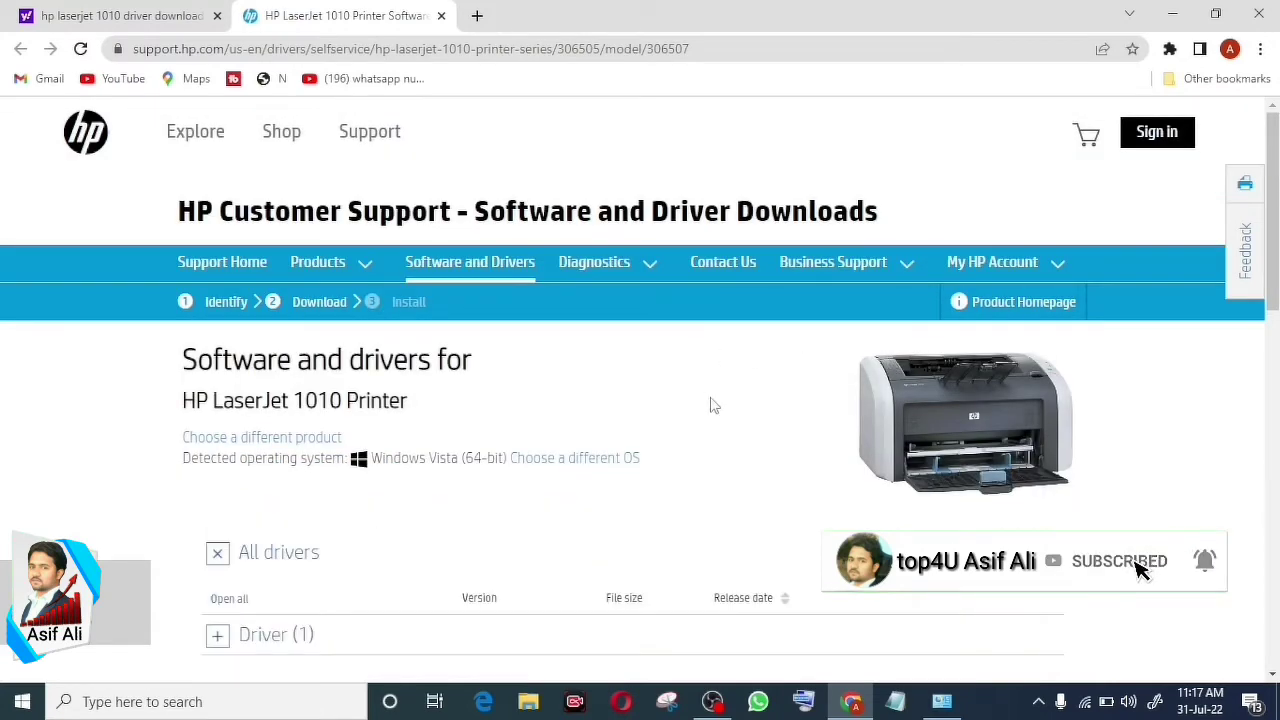
- Expand the driver list down to Basic Drivers and download the HP LaserJet 1010/1012/1015 Host Based Driver
{"action": "scroll", "coordinate": [714, 405], "scroll_direction": "down", "scroll_amount": 2}
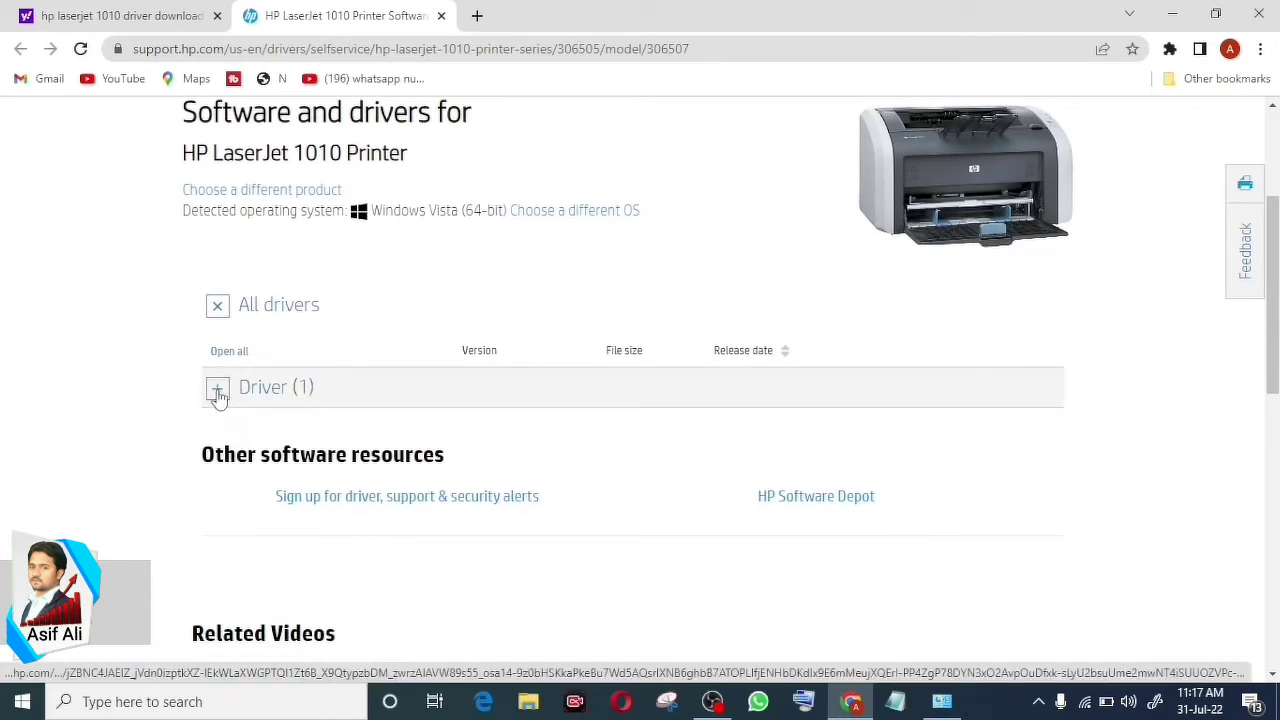
{"action": "left_click", "coordinate": [219, 396]}
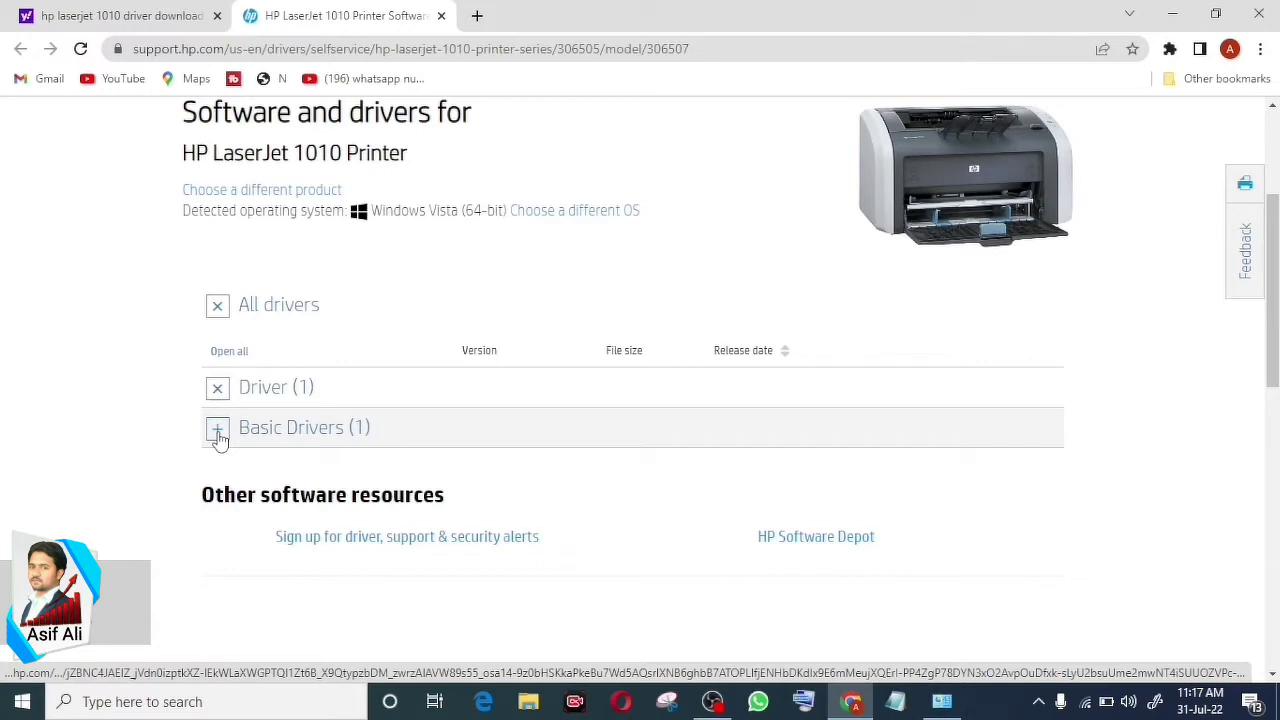
{"action": "left_click", "coordinate": [218, 434]}
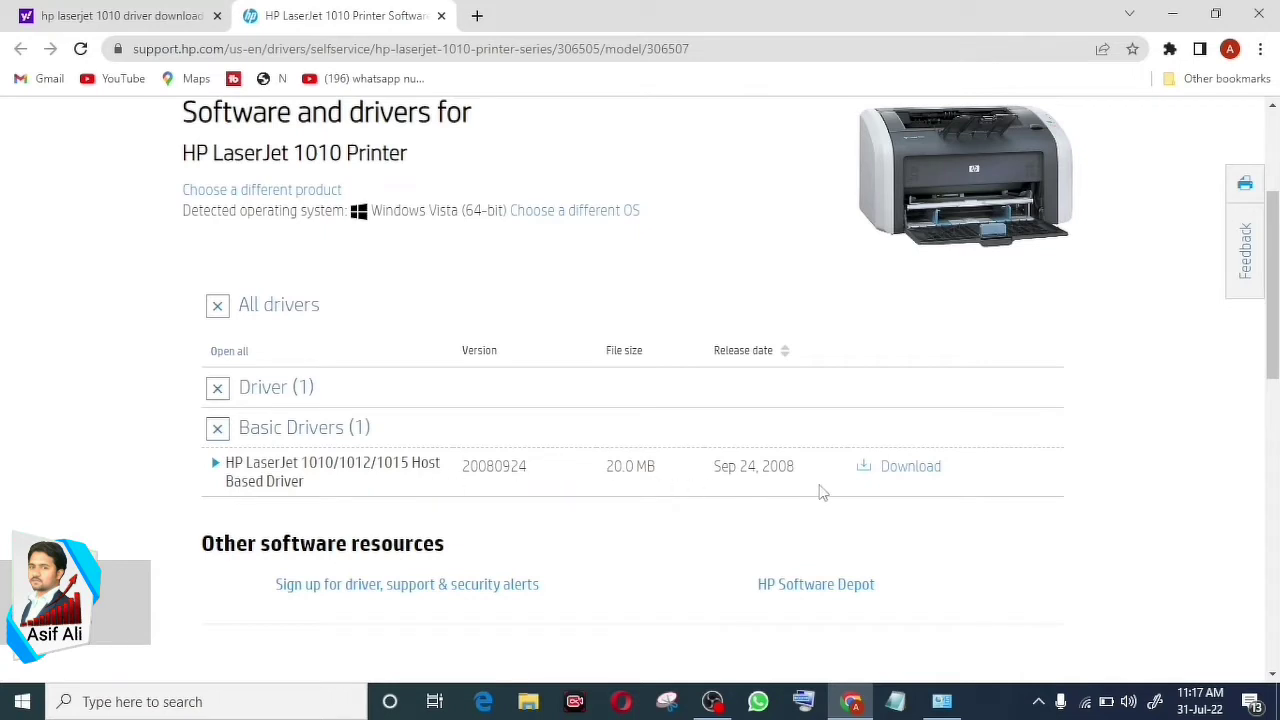
{"action": "left_click", "coordinate": [908, 475]}
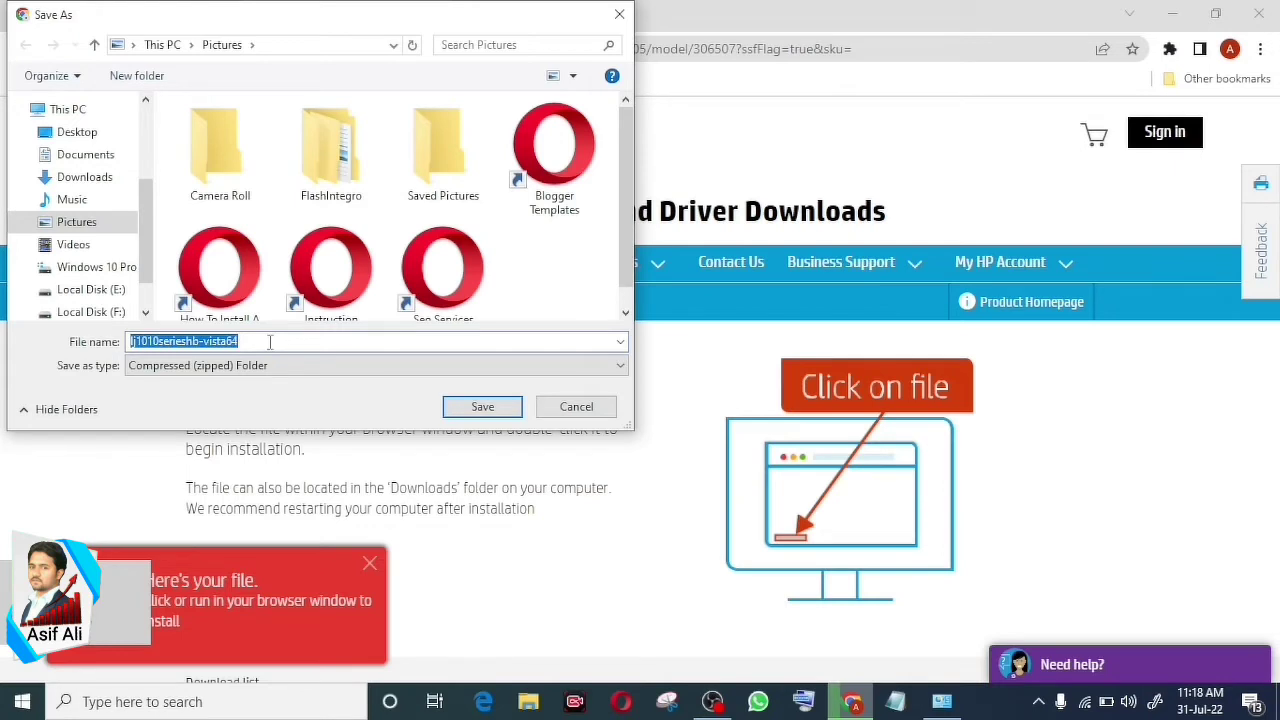
- Save the lj1010serieshb-vista64 zip to the Desktop, replacing the existing file, and minimize the browser
{"action": "left_click", "coordinate": [79, 138]}
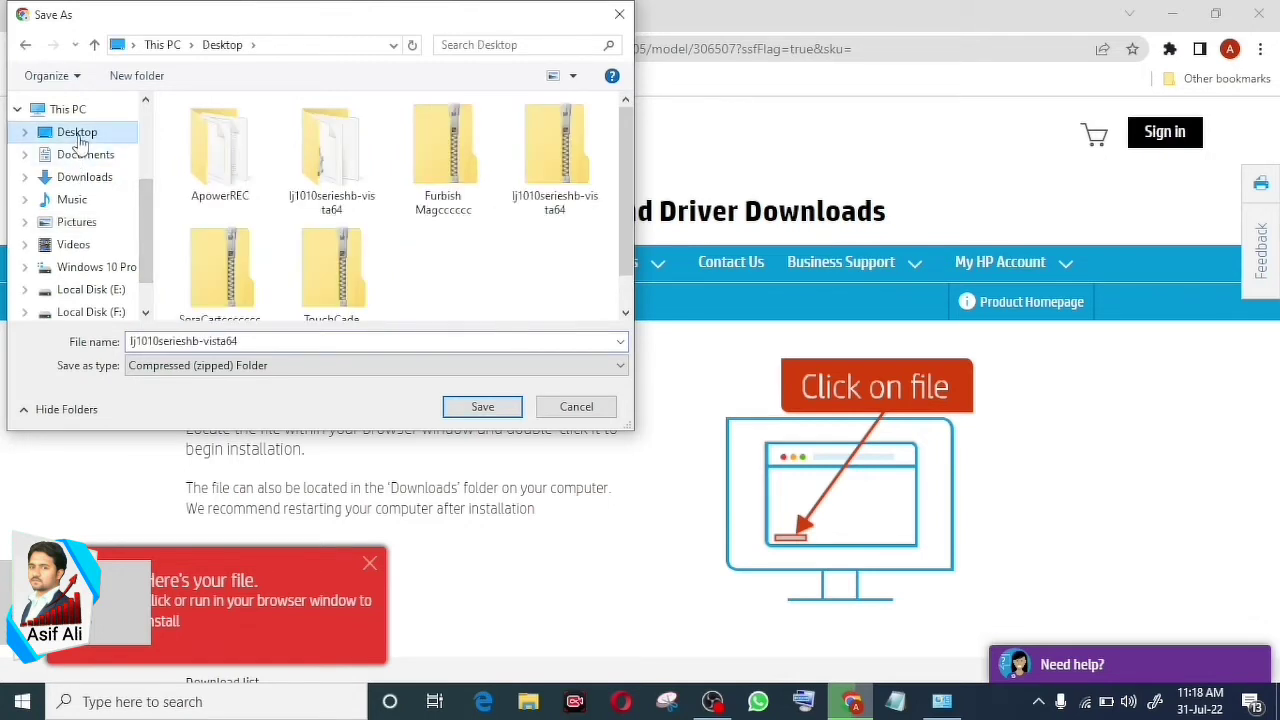
{"action": "left_click", "coordinate": [483, 407]}
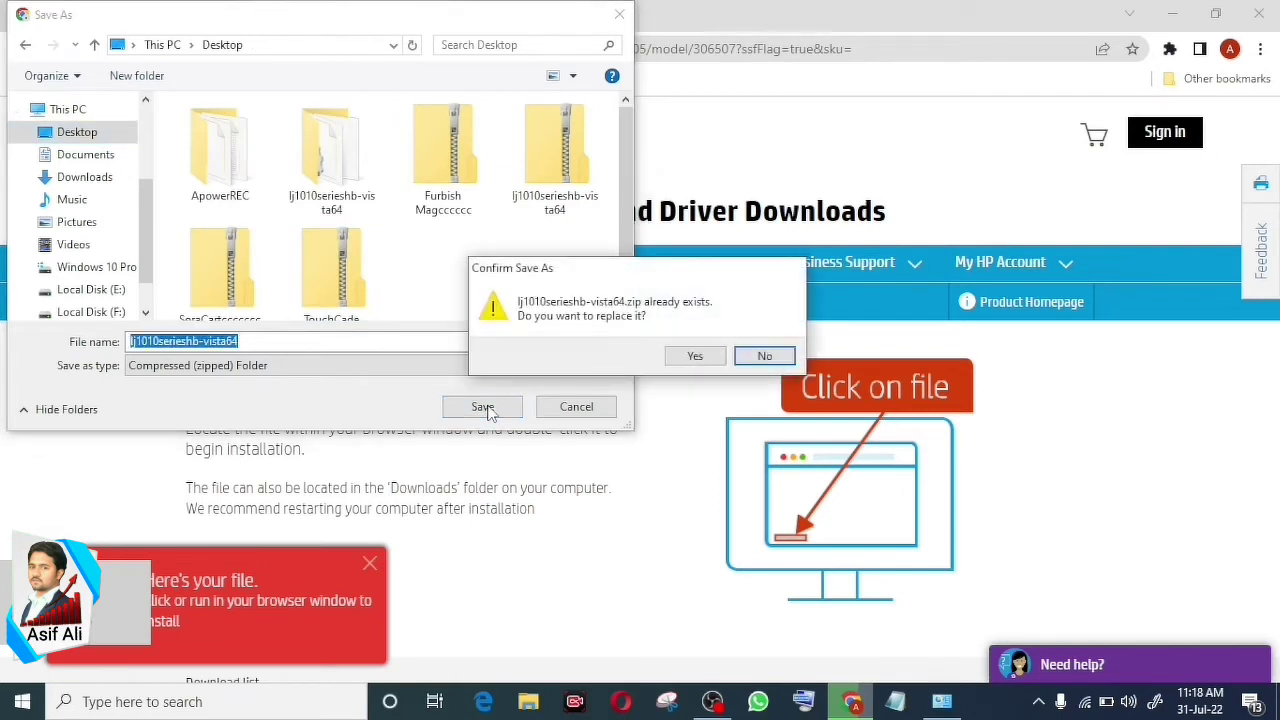
{"action": "left_click", "coordinate": [697, 357]}
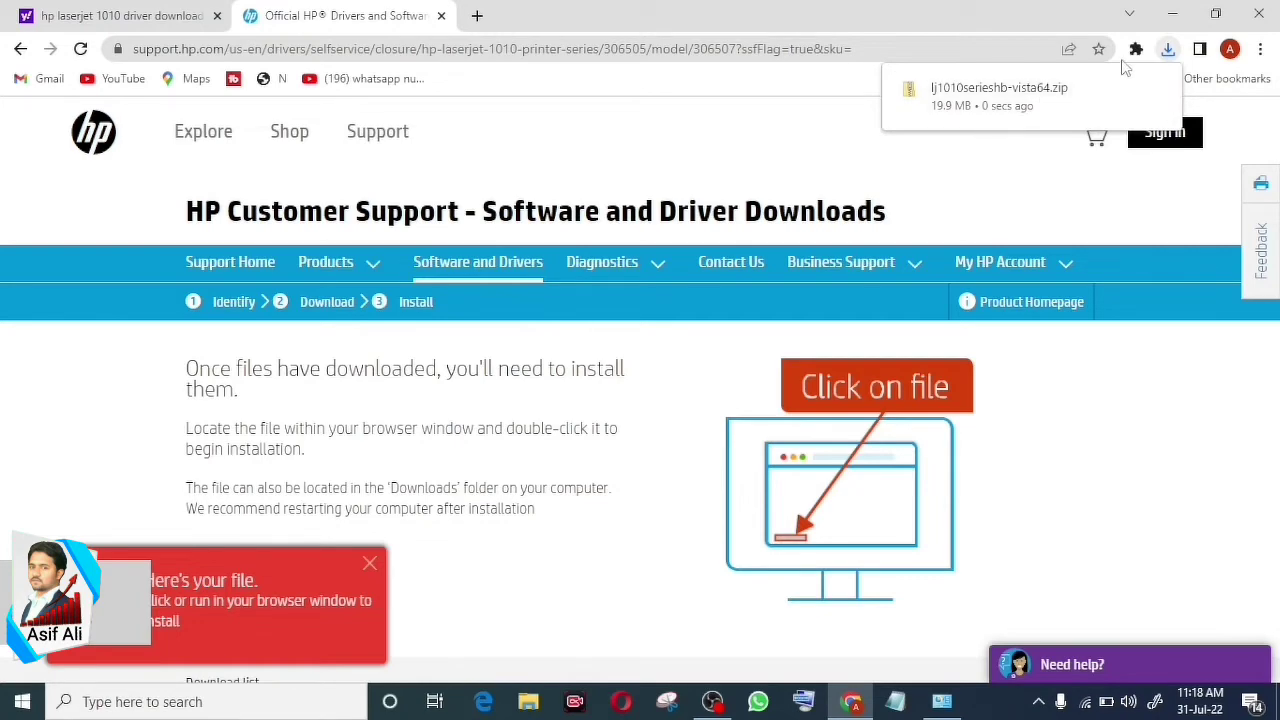
{"action": "left_click", "coordinate": [1175, 22]}
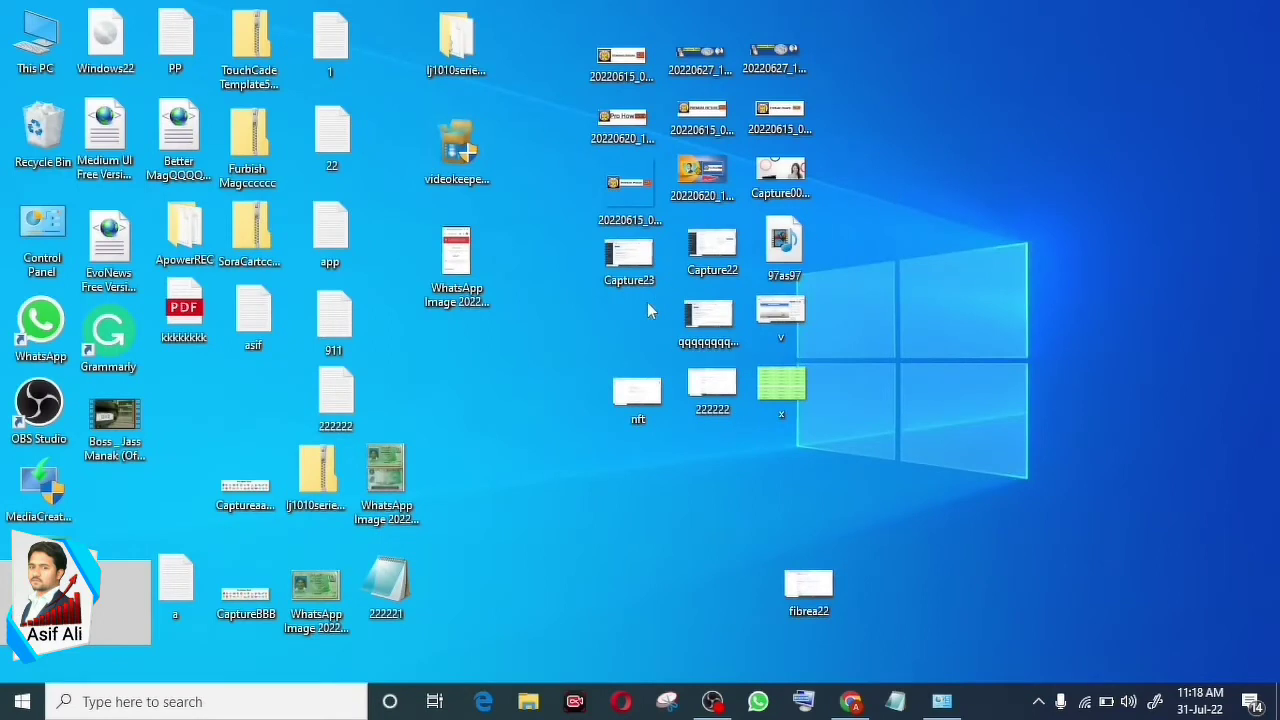
- Try to extract the lj1010serieshb-vista64 zip into its own folder on the Desktop
{"action": "right_click", "coordinate": [322, 500]}
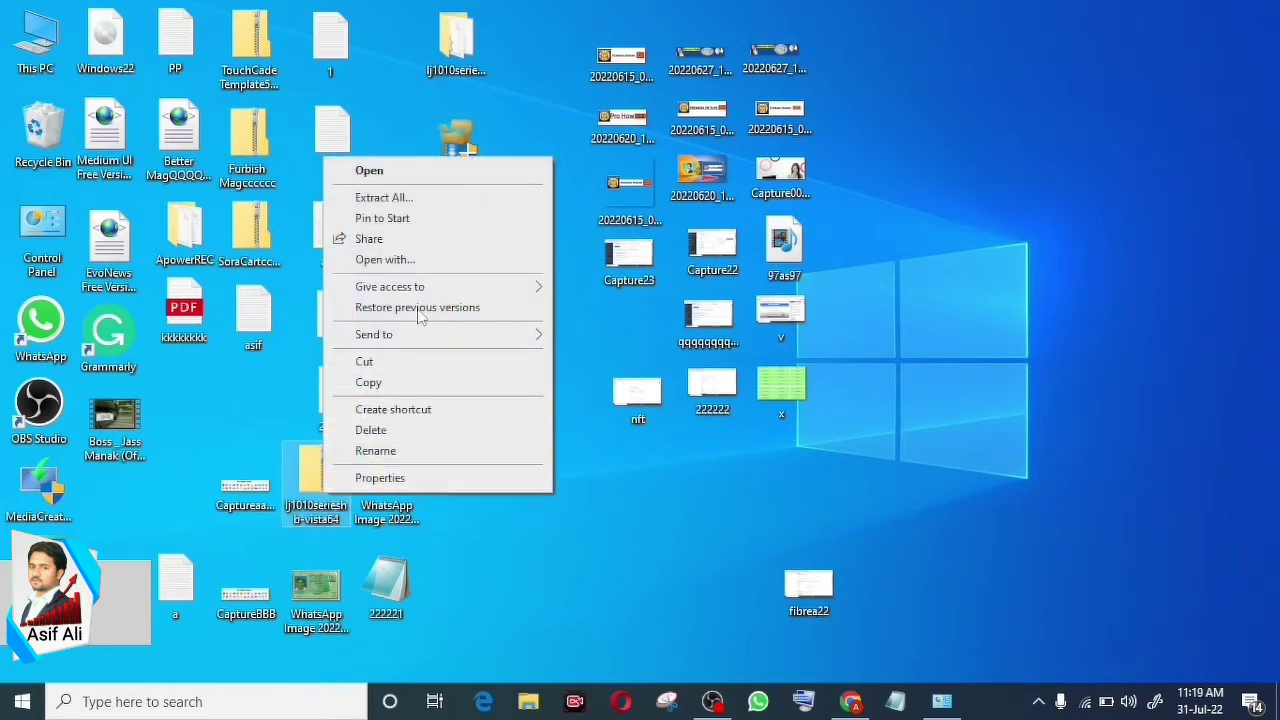
{"action": "left_click", "coordinate": [419, 199]}
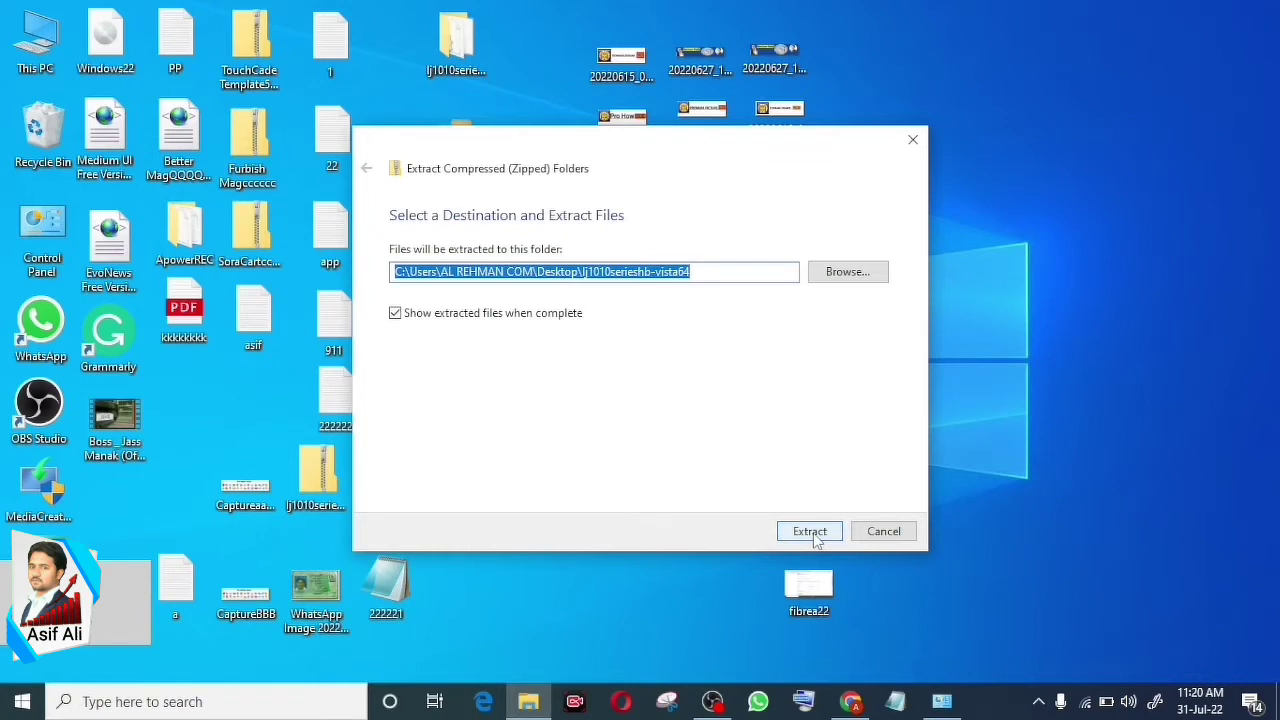
{"action": "left_click", "coordinate": [810, 531]}
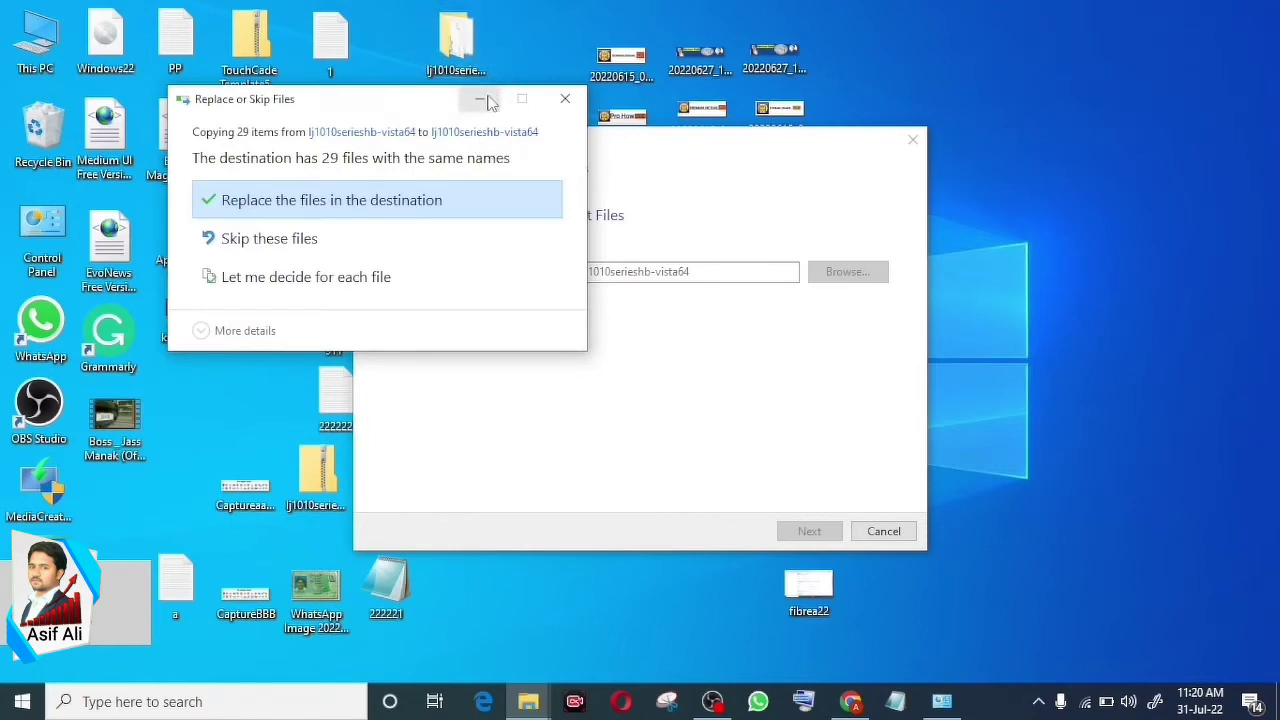
{"action": "left_click", "coordinate": [565, 102]}
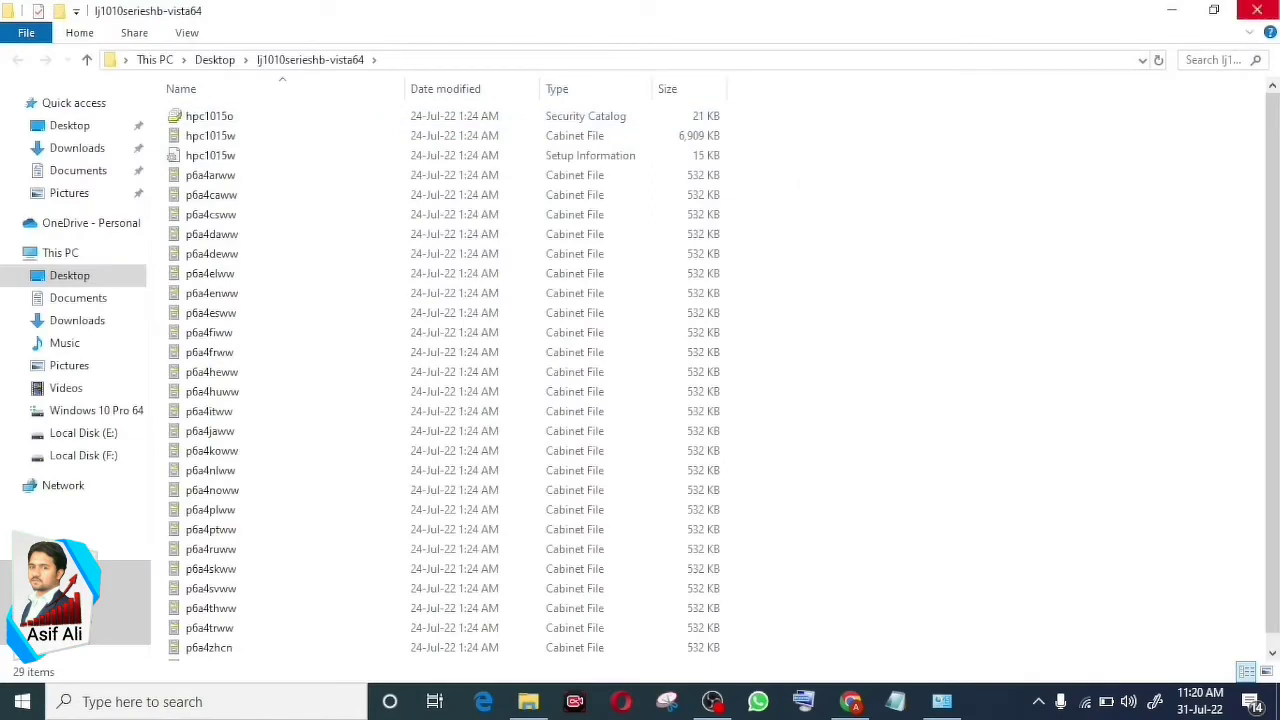
{"action": "left_click", "coordinate": [1257, 12]}
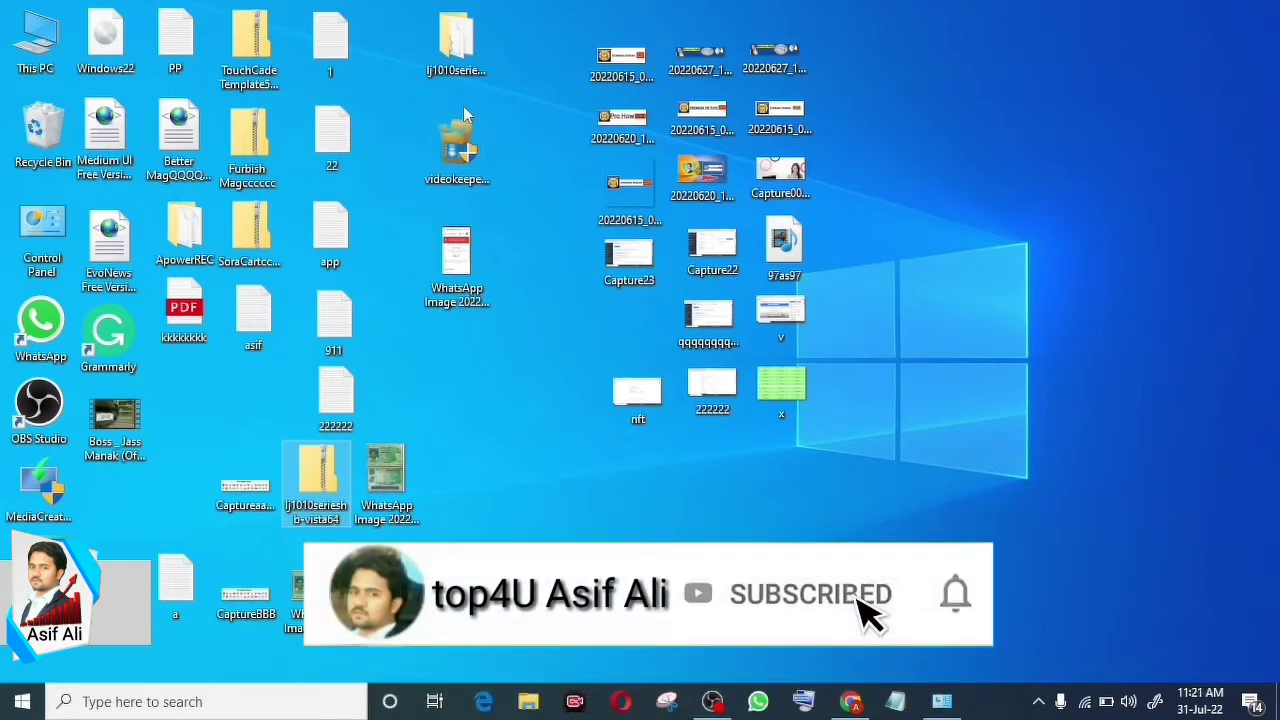
- Open Devices and Printers in Control Panel and check the device list for the connected hp LaserJet 1010
{"action": "left_click", "coordinate": [183, 702]}
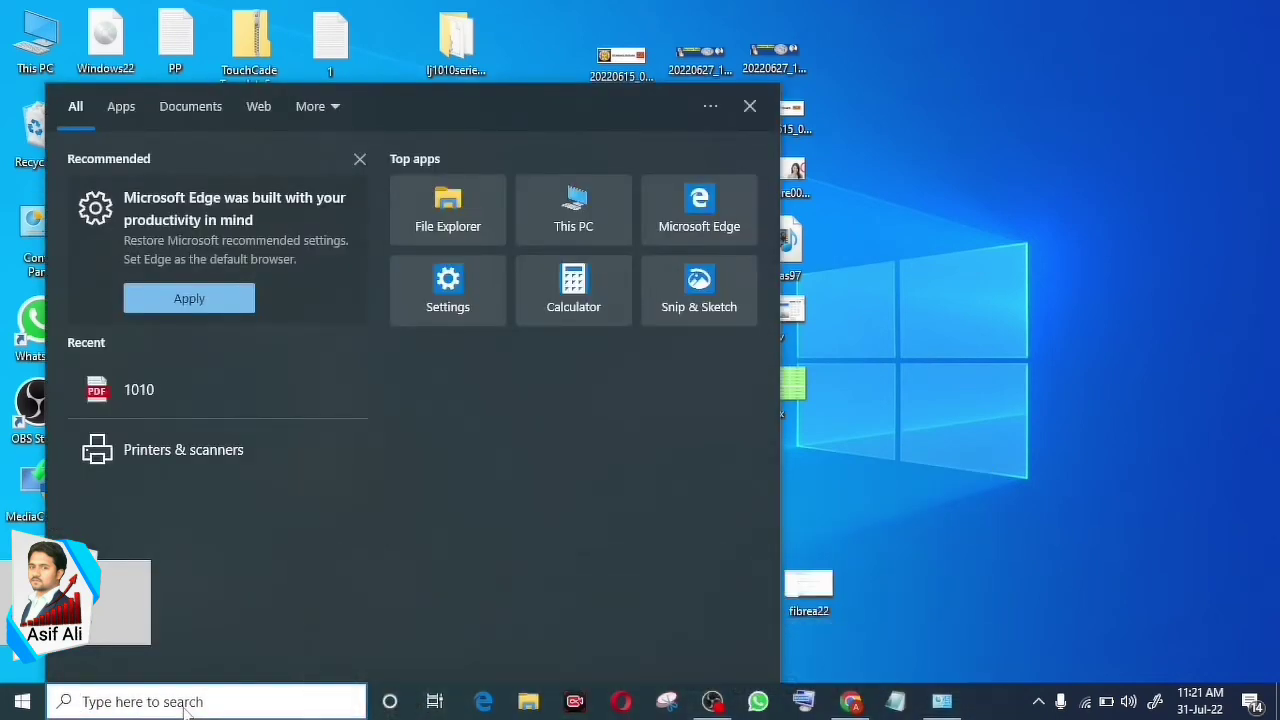
{"action": "type", "text": "ccon"}
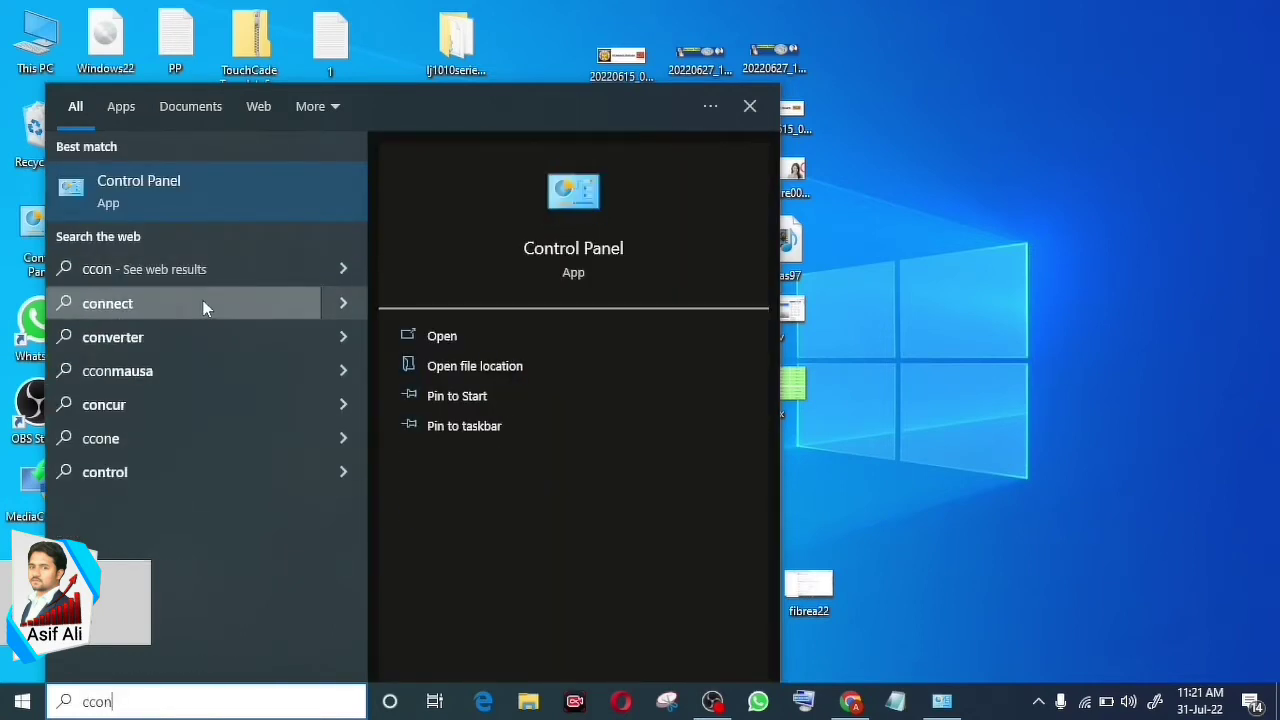
{"action": "left_click", "coordinate": [178, 185]}
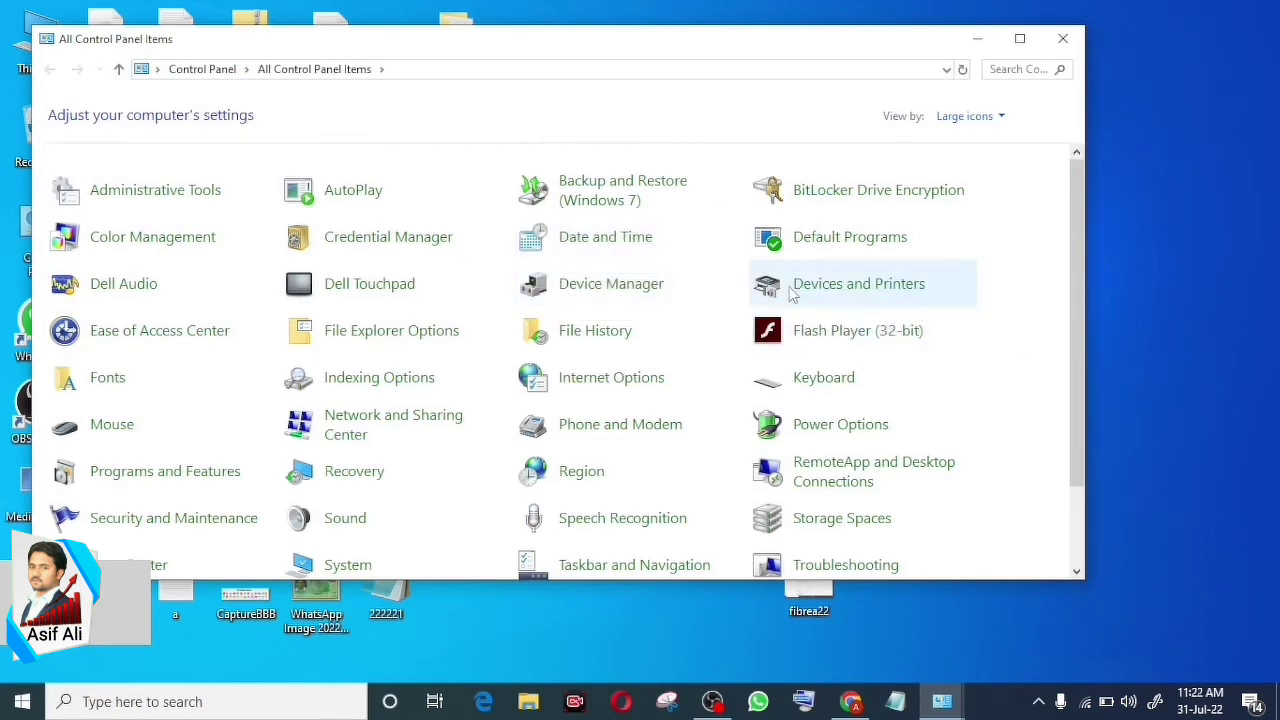
{"action": "left_click", "coordinate": [907, 298]}
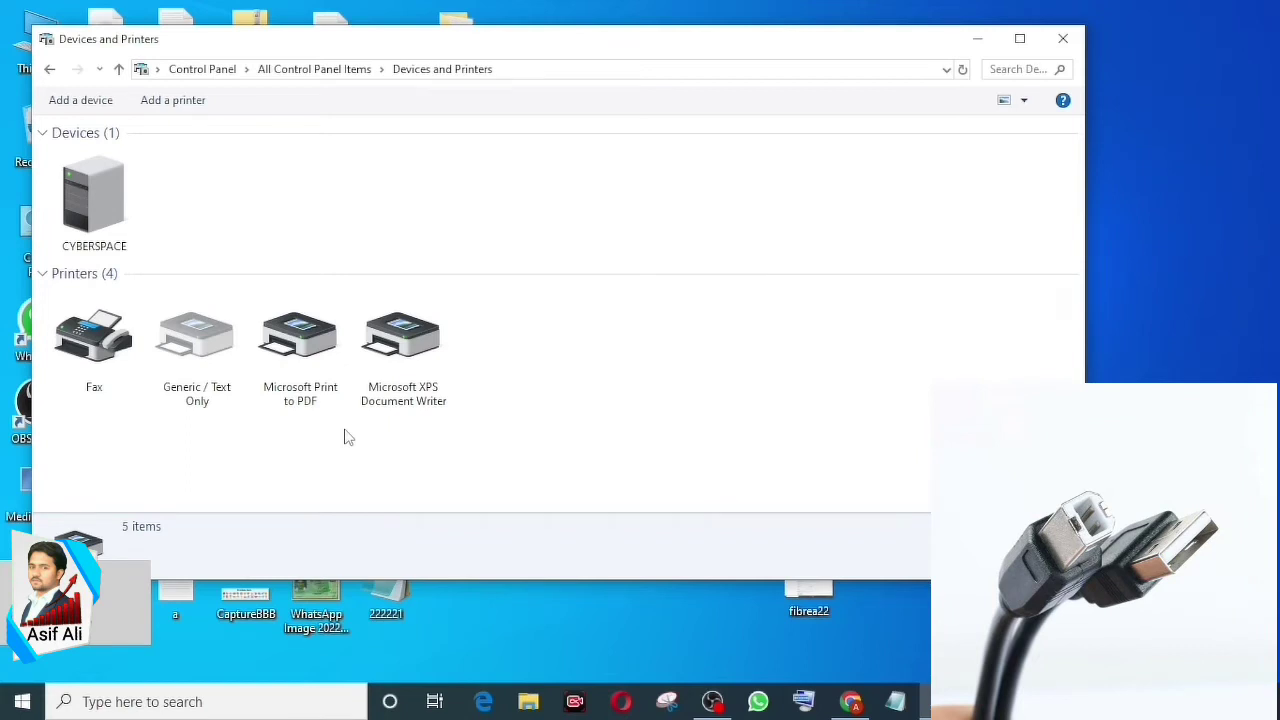
{"action": "scroll", "coordinate": [343, 437], "scroll_direction": "down", "scroll_amount": 1}
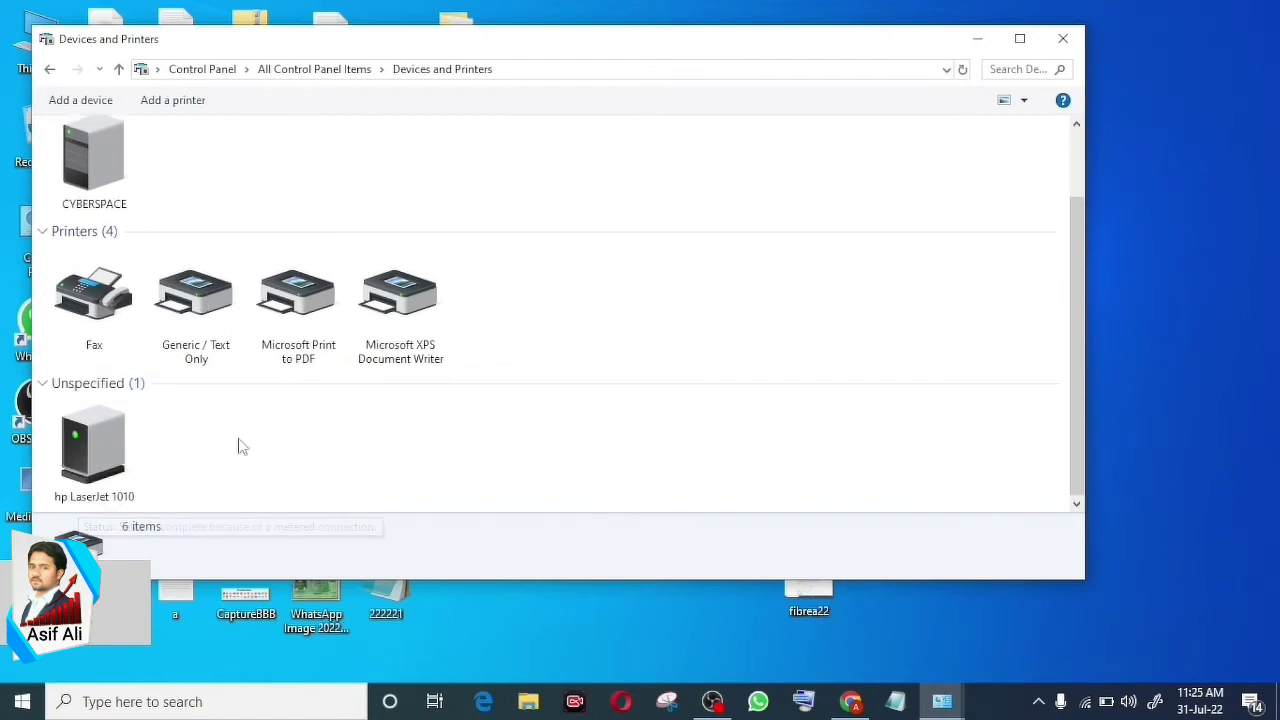
{"action": "mouse_move", "coordinate": [62, 494]}
{"action": "scroll", "coordinate": [231, 464], "scroll_direction": "up", "scroll_amount": 1}
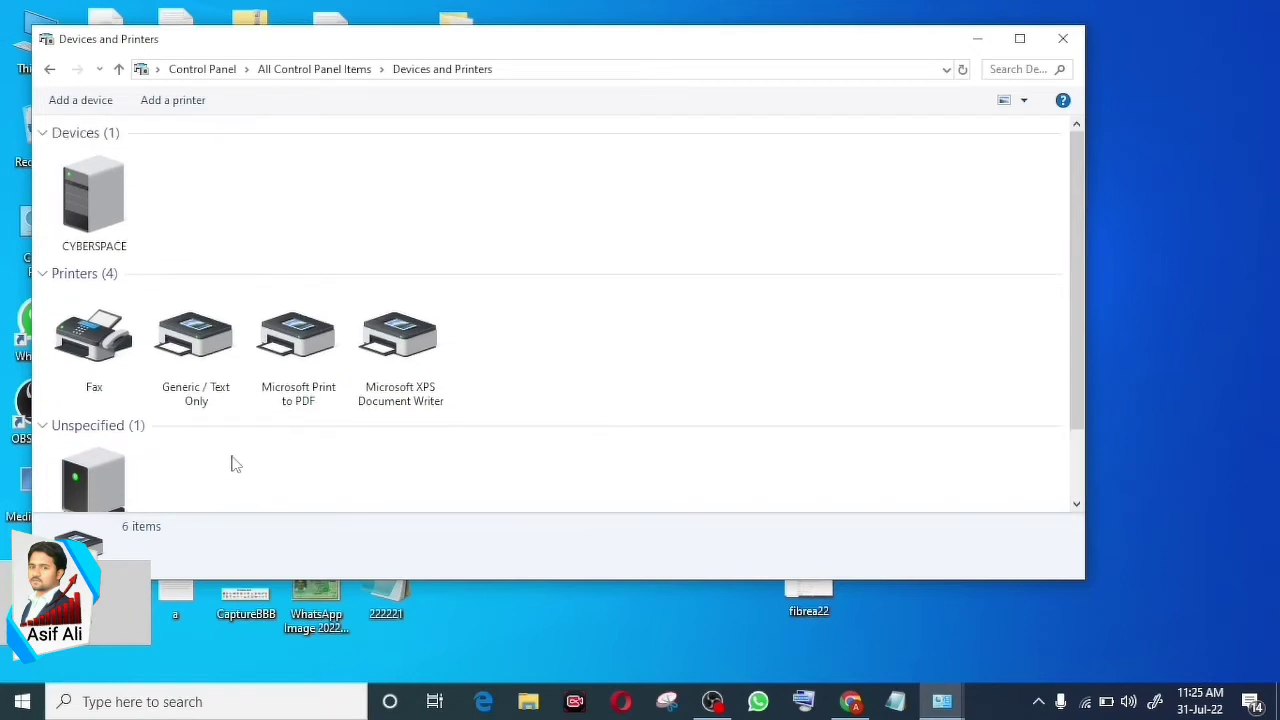
- Start adding a printer that isn't listed, choosing a local or network printer with manual settings
{"action": "left_click", "coordinate": [168, 110]}
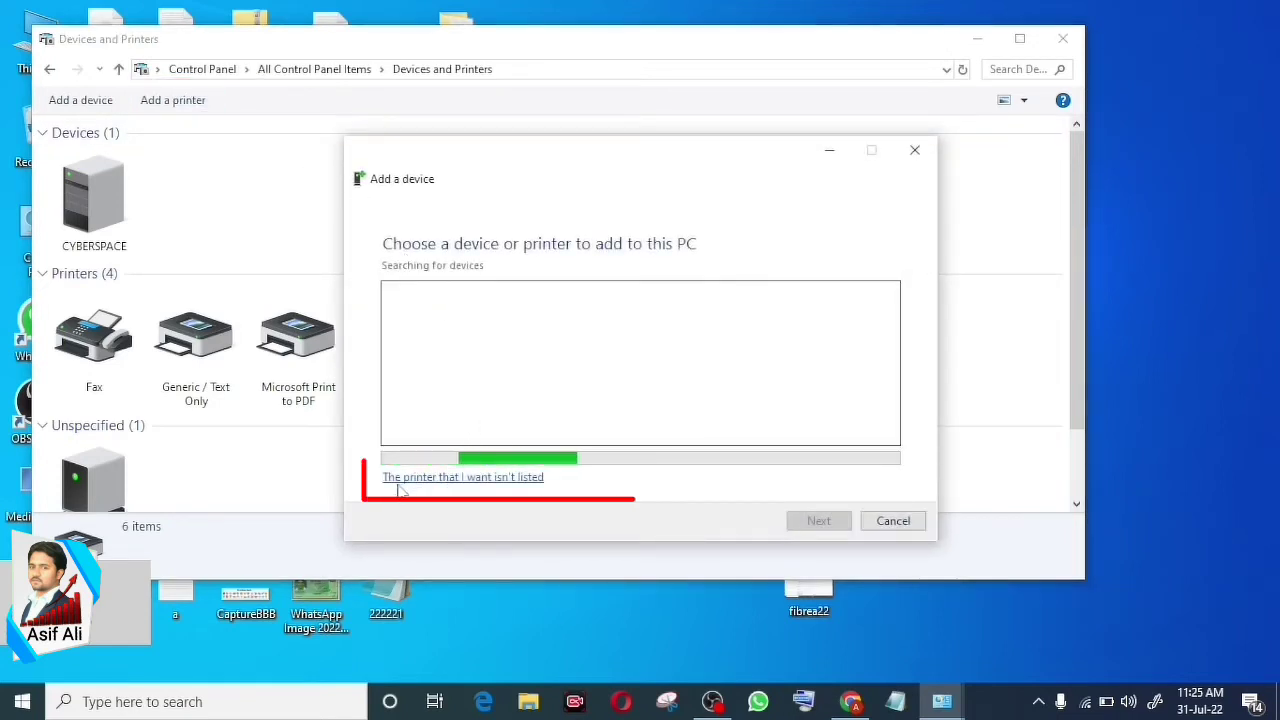
{"action": "left_click", "coordinate": [500, 488]}
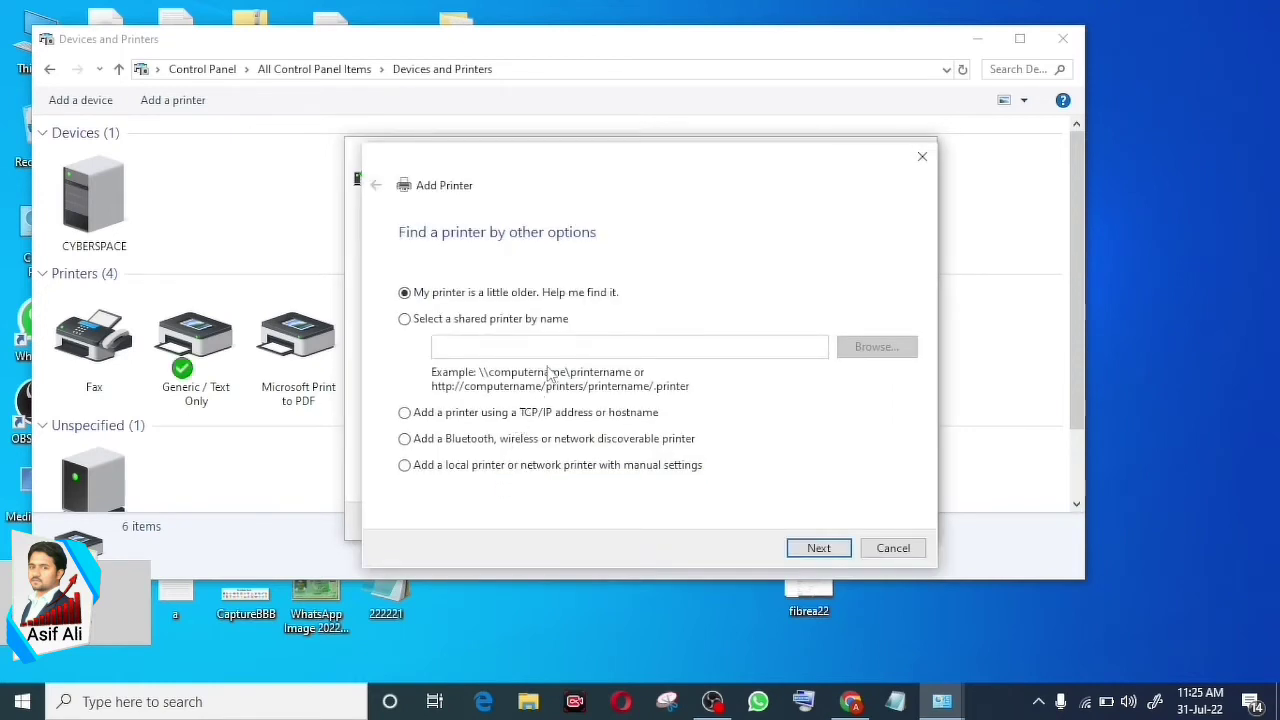
{"action": "left_click", "coordinate": [407, 476]}
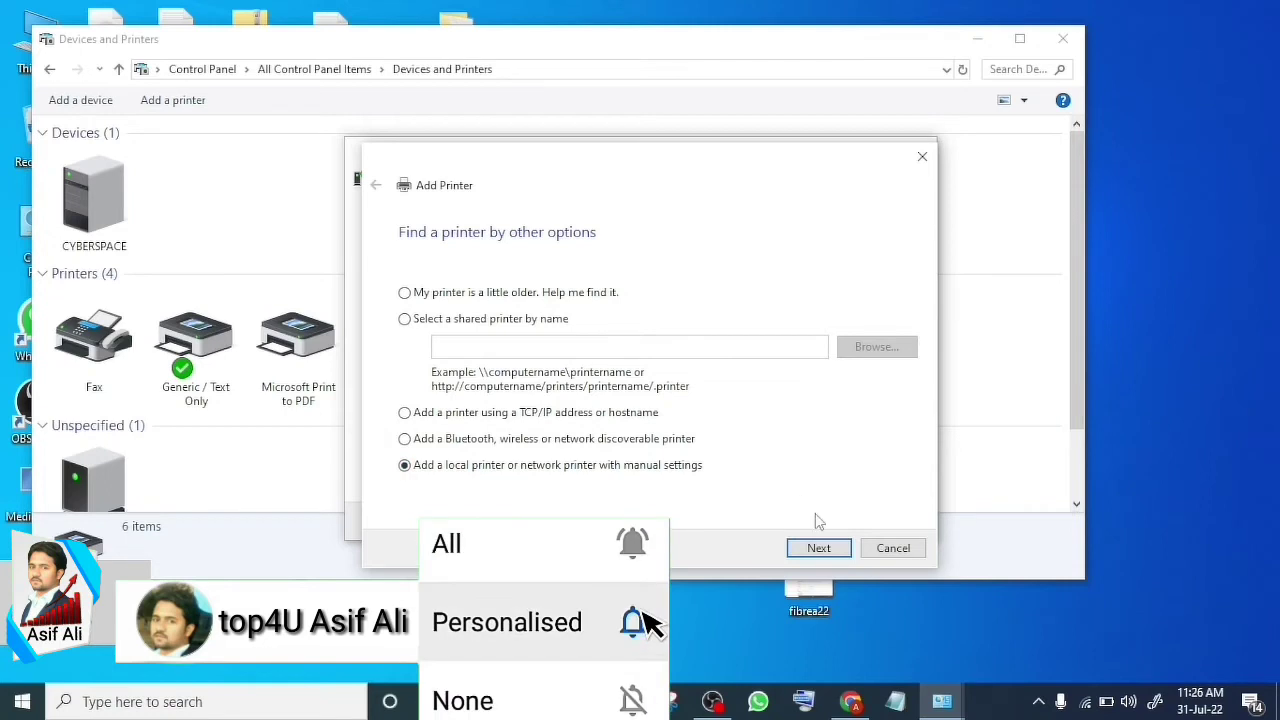
{"action": "left_click", "coordinate": [818, 550]}
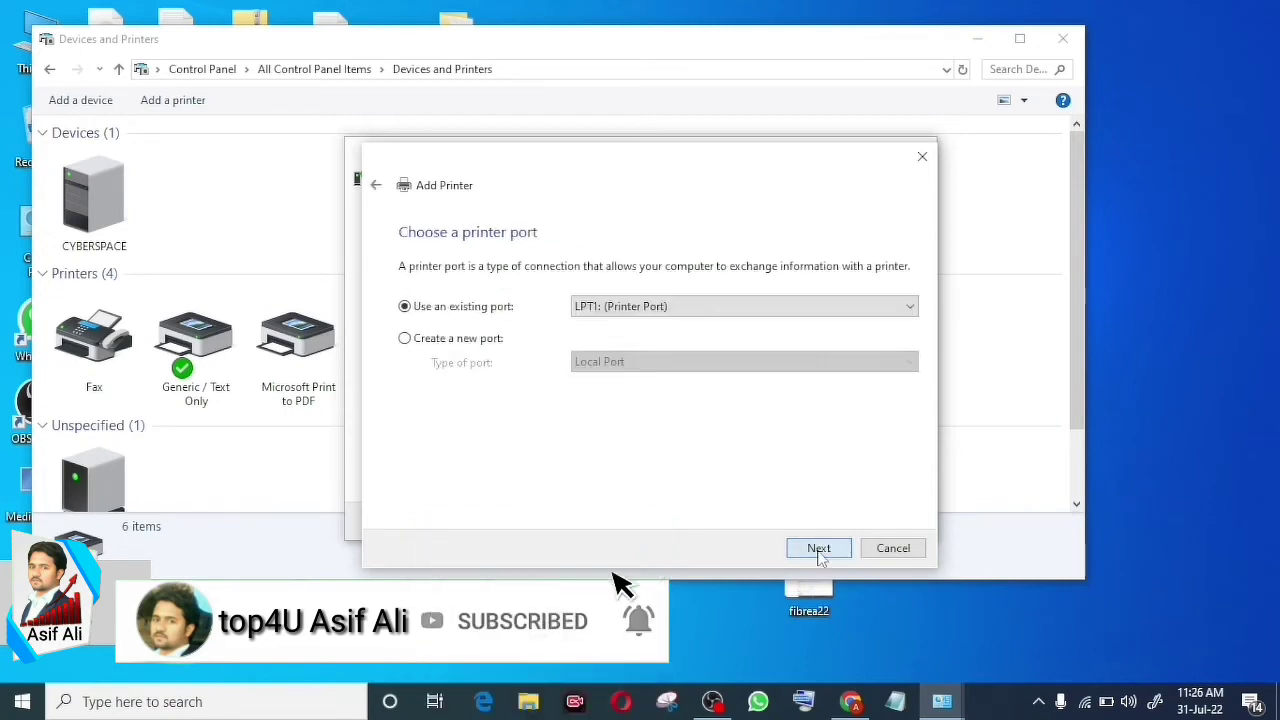
- Assign the existing port USB001 (Virtual printer port for USB) to the new printer
{"action": "left_click", "coordinate": [911, 312]}
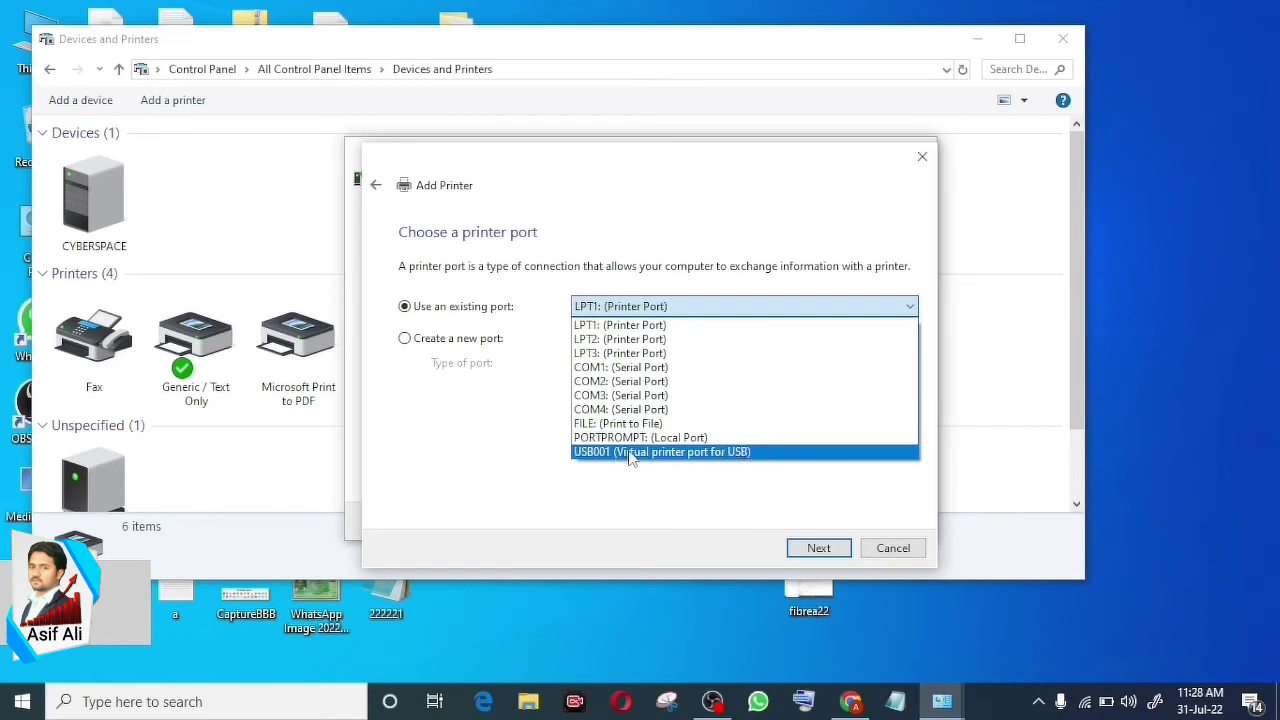
{"action": "left_click", "coordinate": [748, 455]}
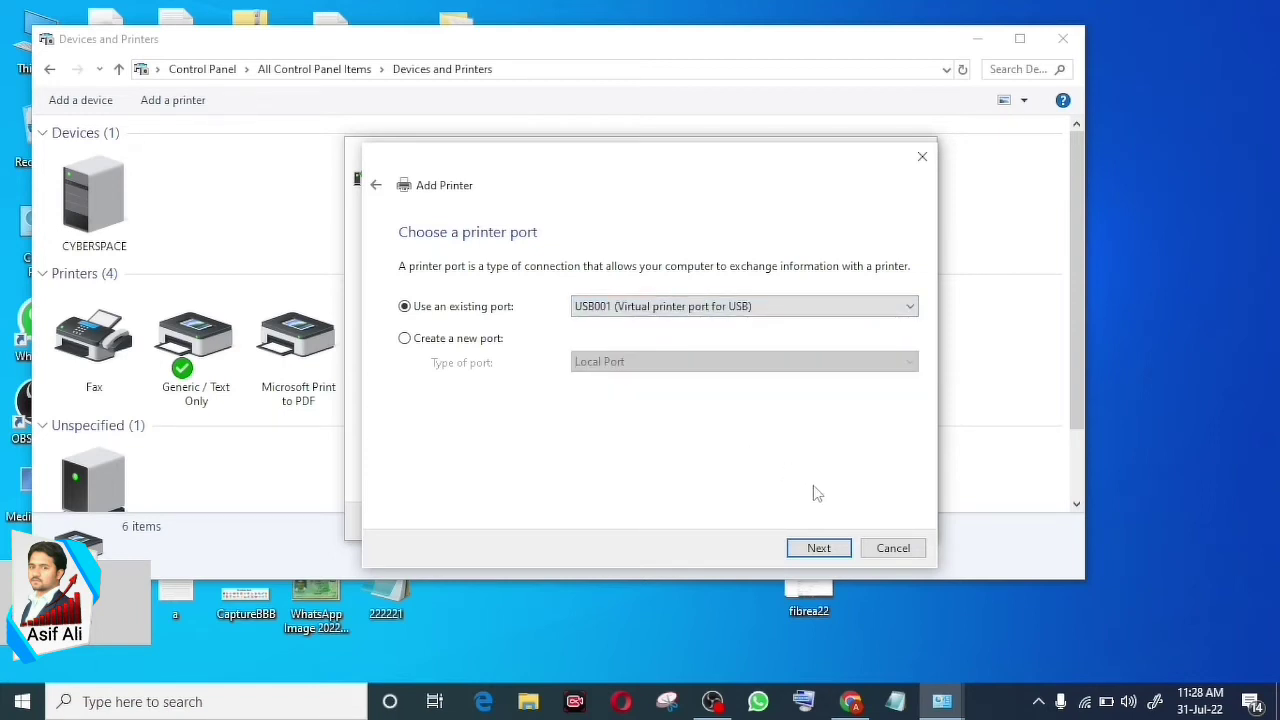
{"action": "left_click", "coordinate": [820, 548]}
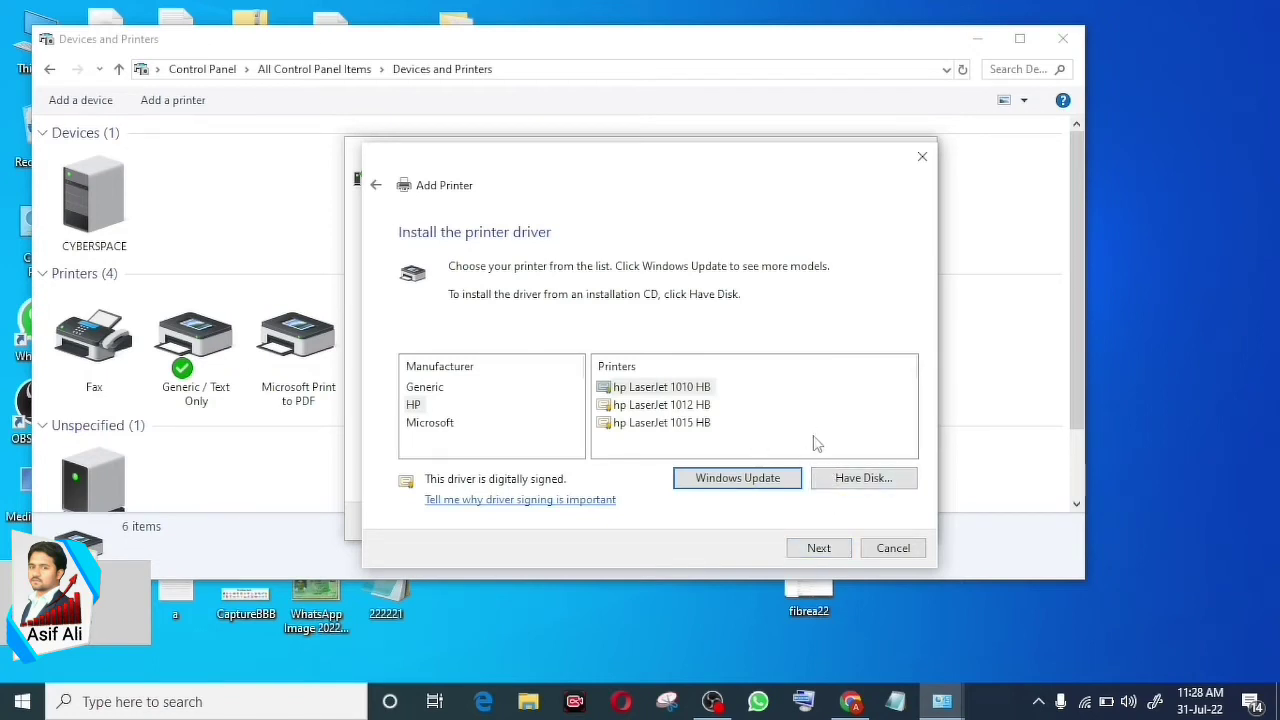
- Load the printer driver from disk using hpc1015w.inf in the Desktop folder lj1010serieshb-vista64
{"action": "left_click", "coordinate": [873, 481]}
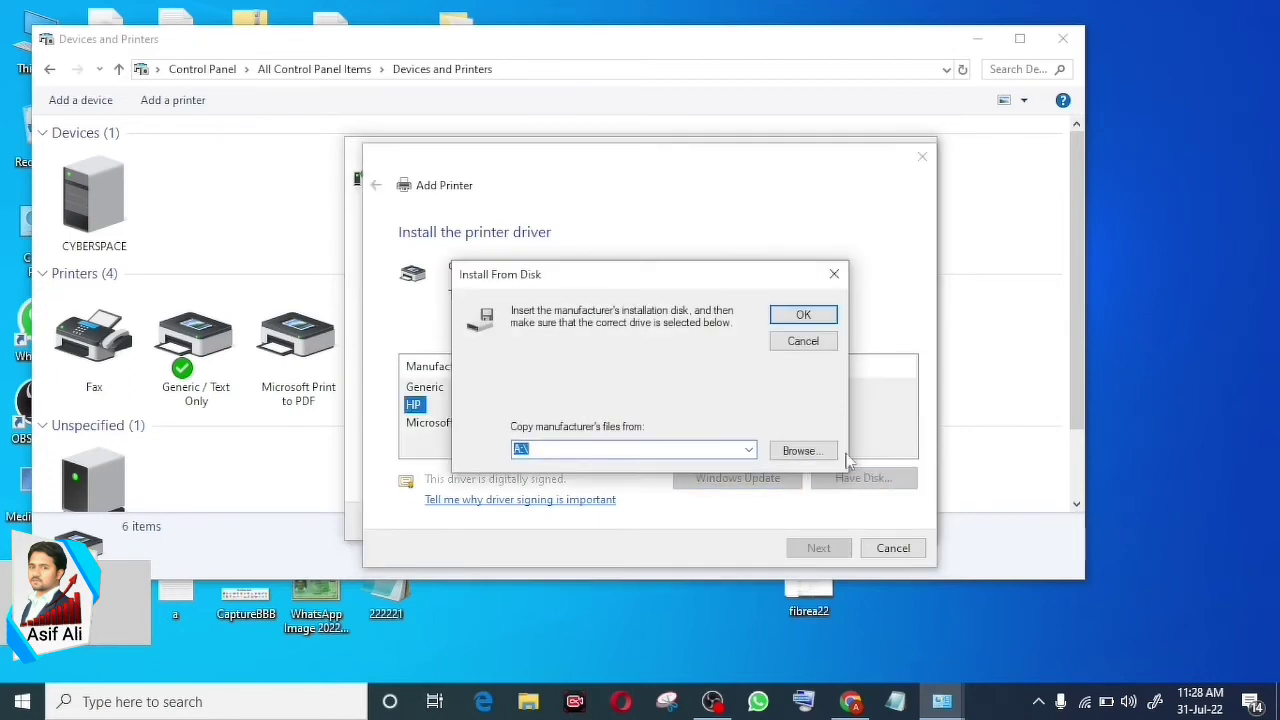
{"action": "left_click", "coordinate": [795, 451]}
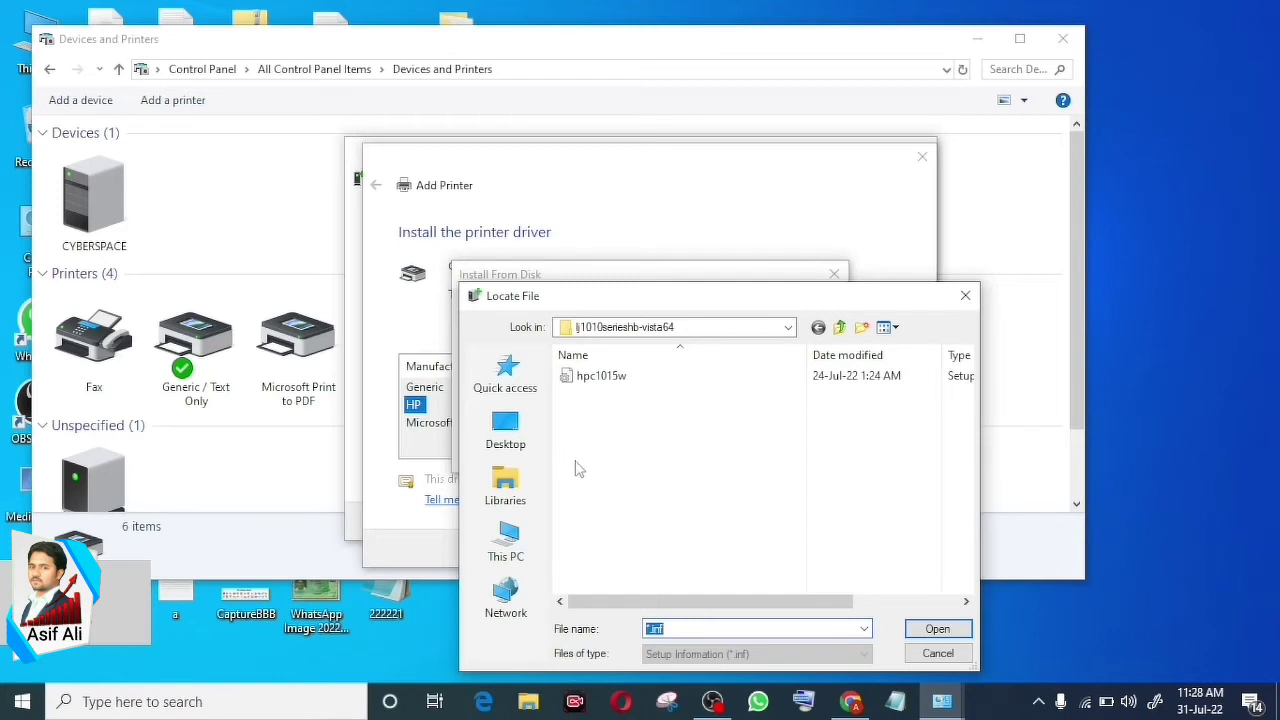
{"action": "left_click", "coordinate": [519, 446]}
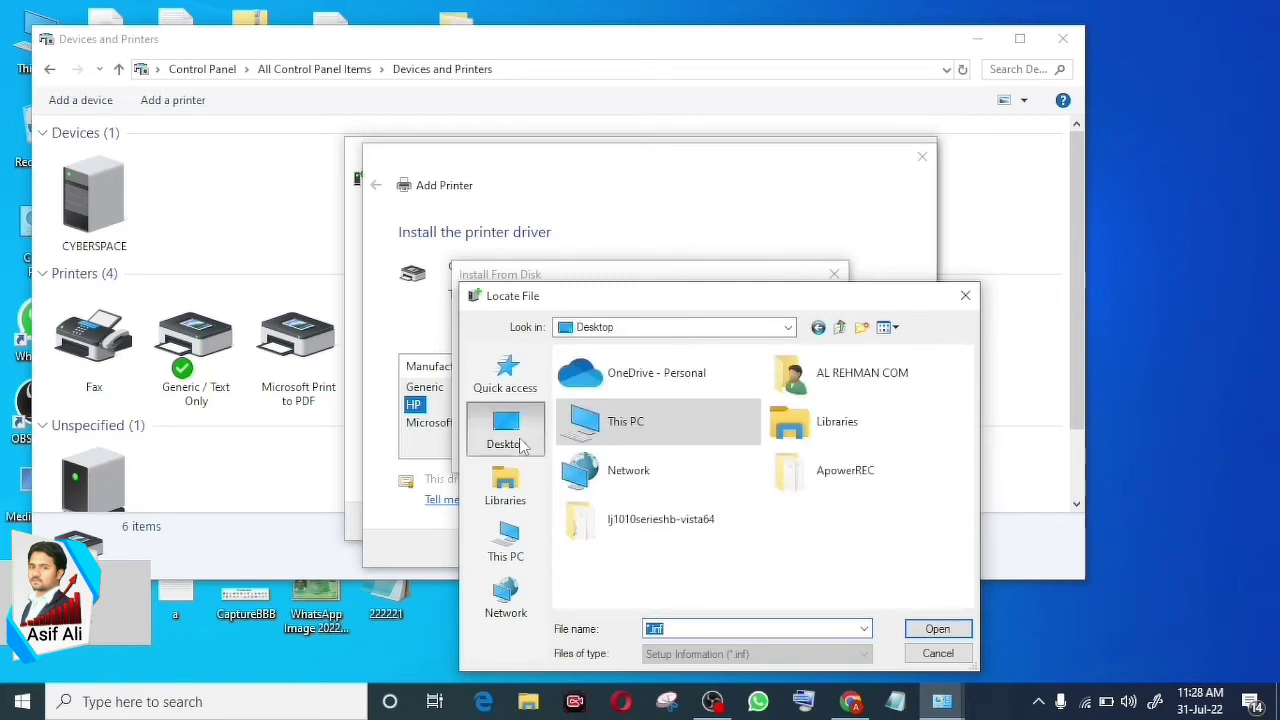
{"action": "left_click", "coordinate": [705, 531]}
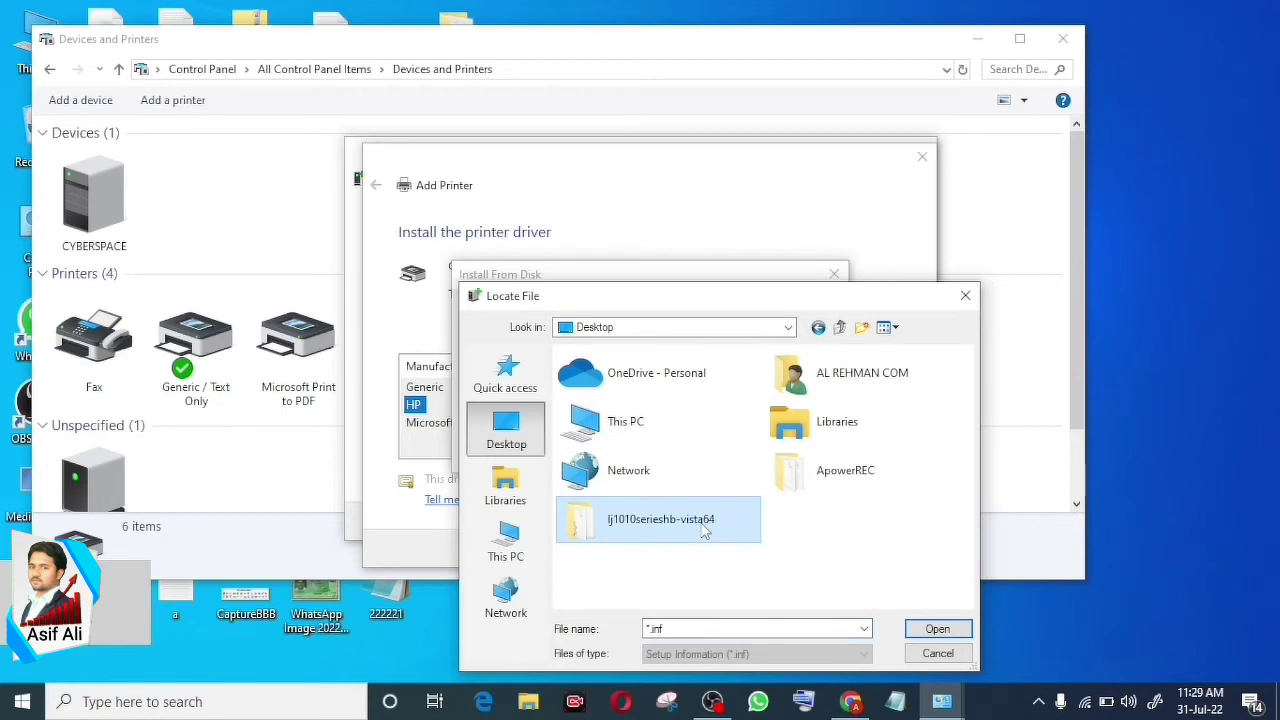
{"action": "left_click", "coordinate": [705, 531]}
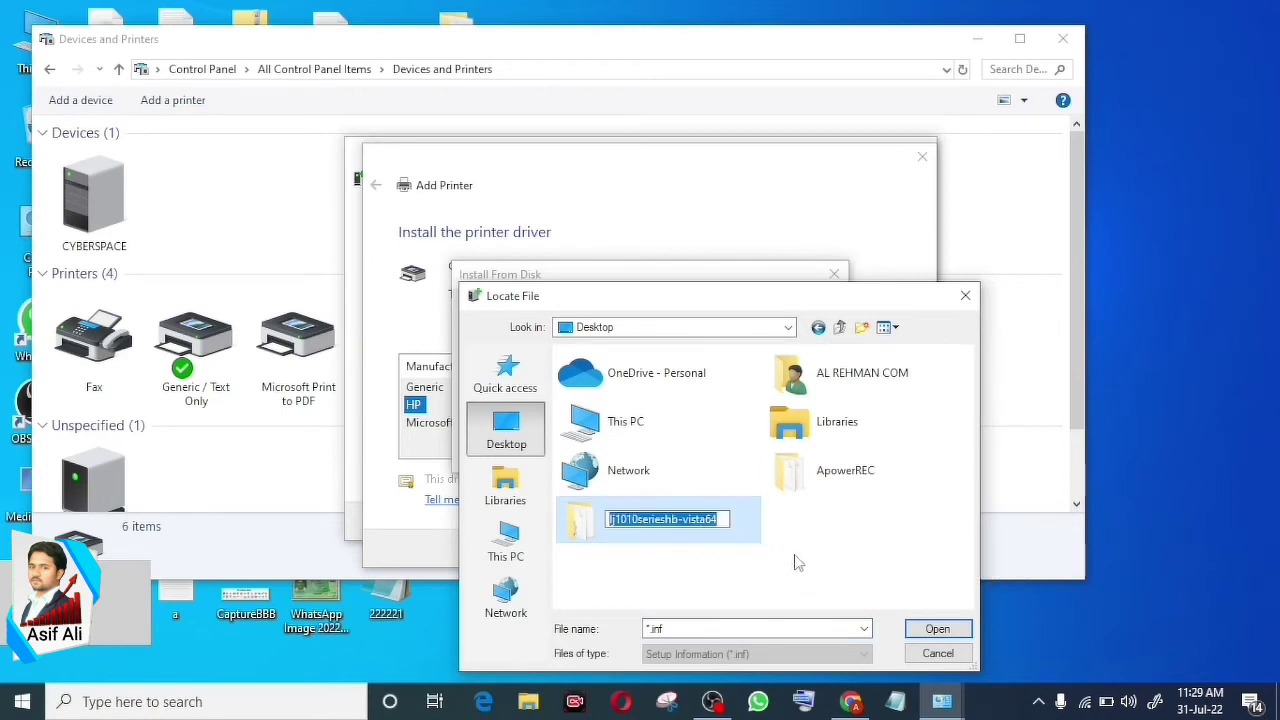
{"action": "left_click", "coordinate": [712, 540]}
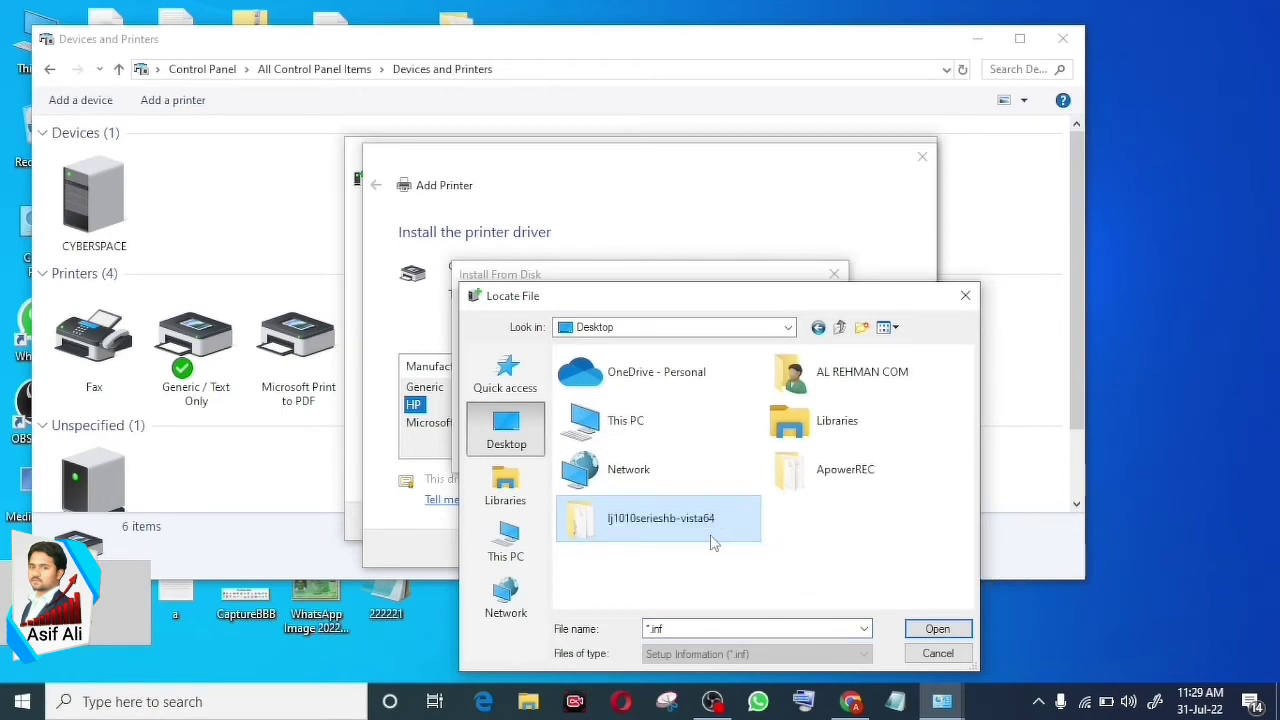
{"action": "left_click", "coordinate": [932, 640]}
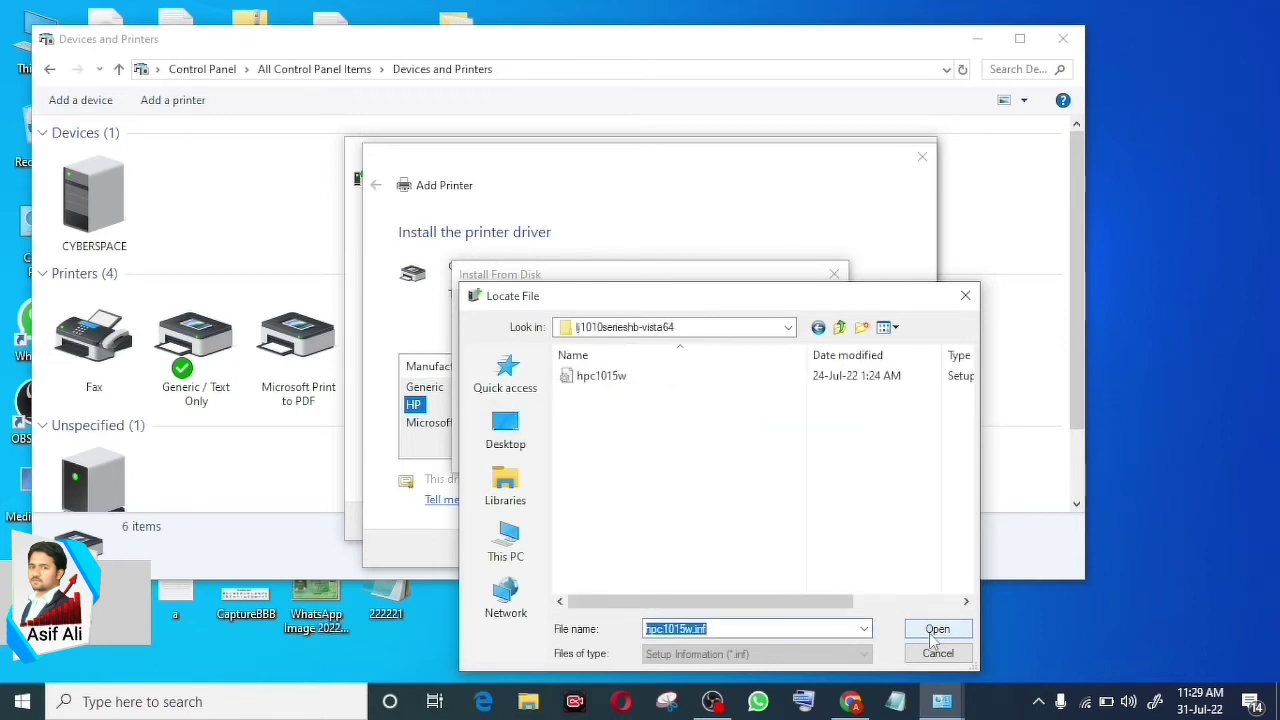
{"action": "left_click", "coordinate": [932, 640]}
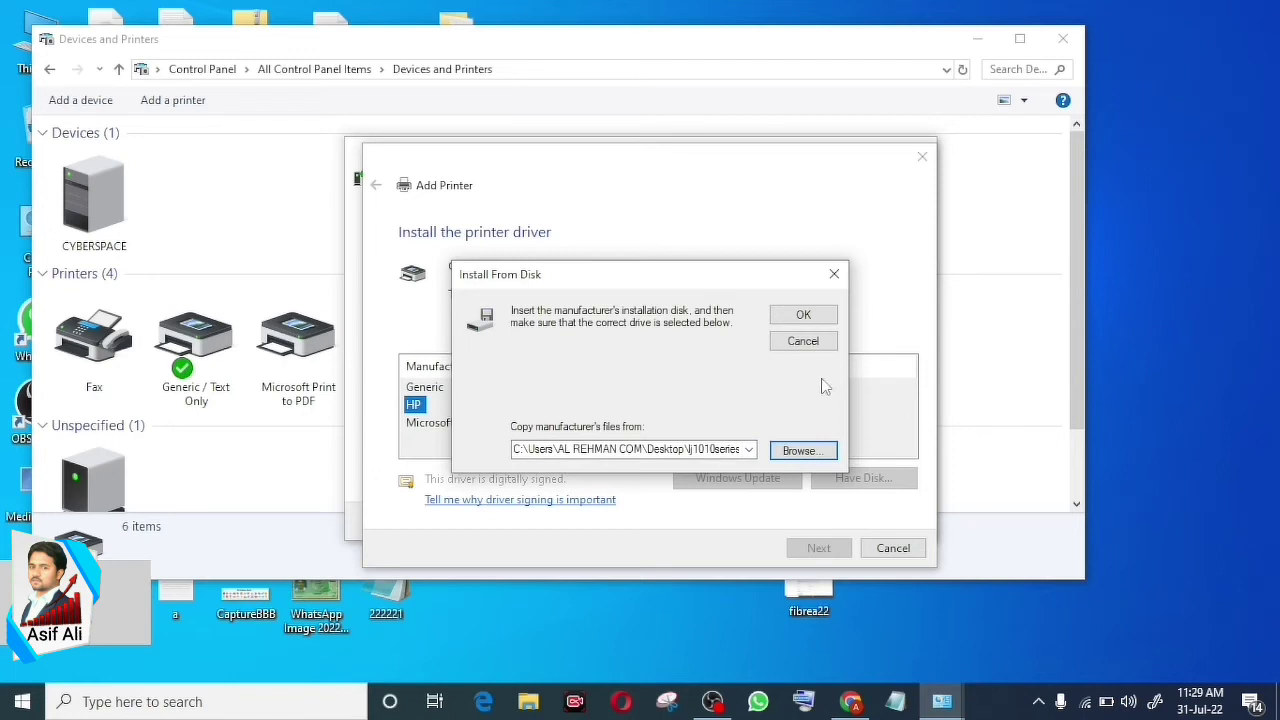
{"action": "left_click", "coordinate": [808, 315]}
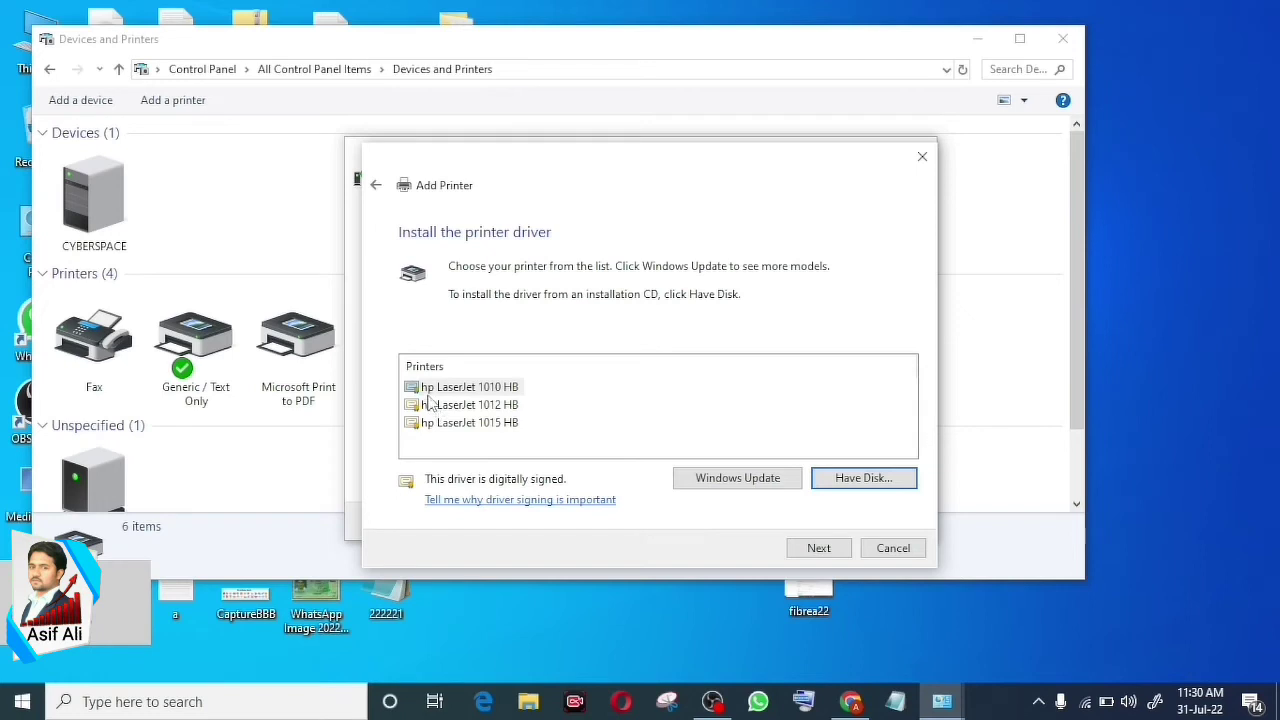
- Install the hp LaserJet 1010 HB model, replacing the current driver and keeping the printer name hp LaserJet 1010 HB
{"action": "left_click", "coordinate": [492, 394]}
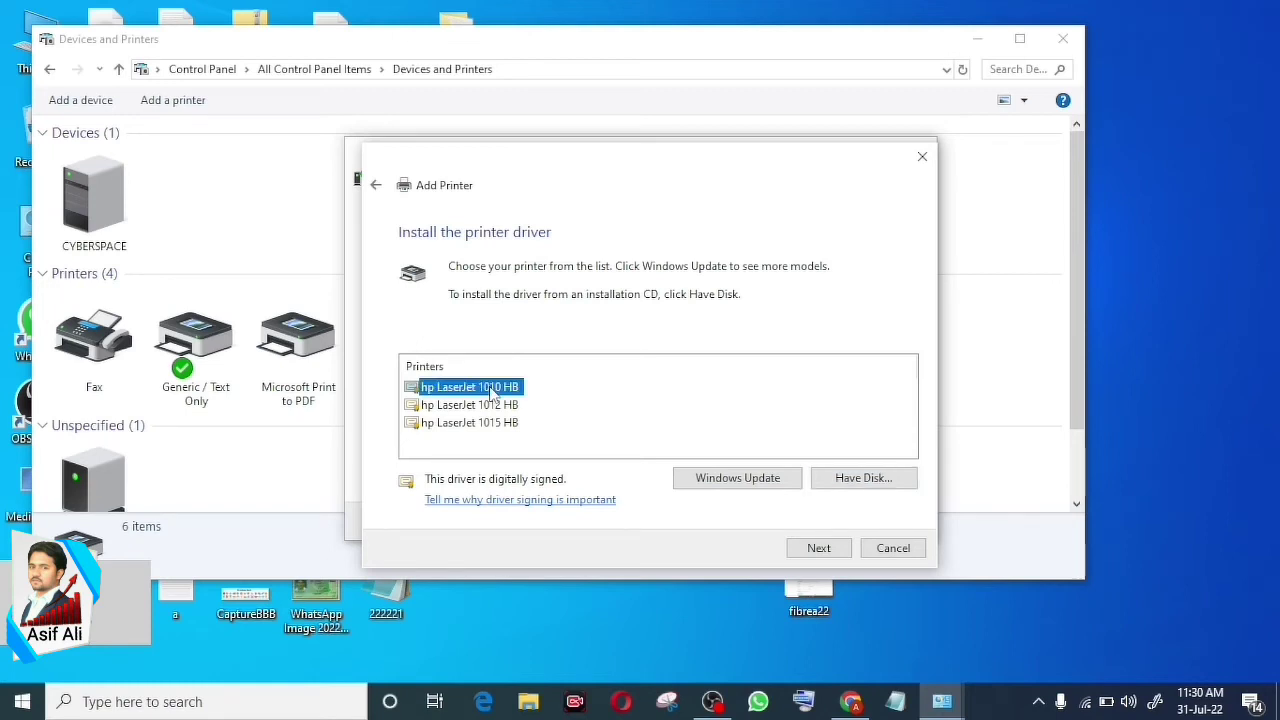
{"action": "left_click", "coordinate": [827, 551]}
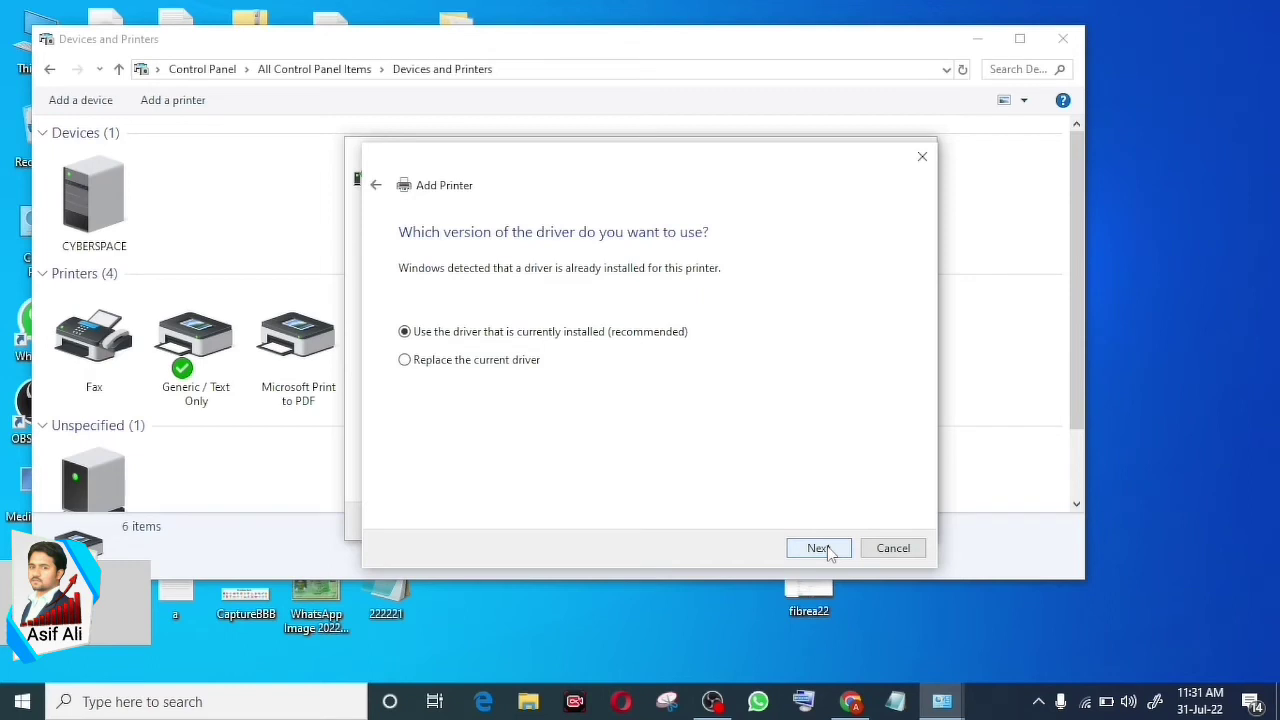
{"action": "left_click", "coordinate": [405, 361]}
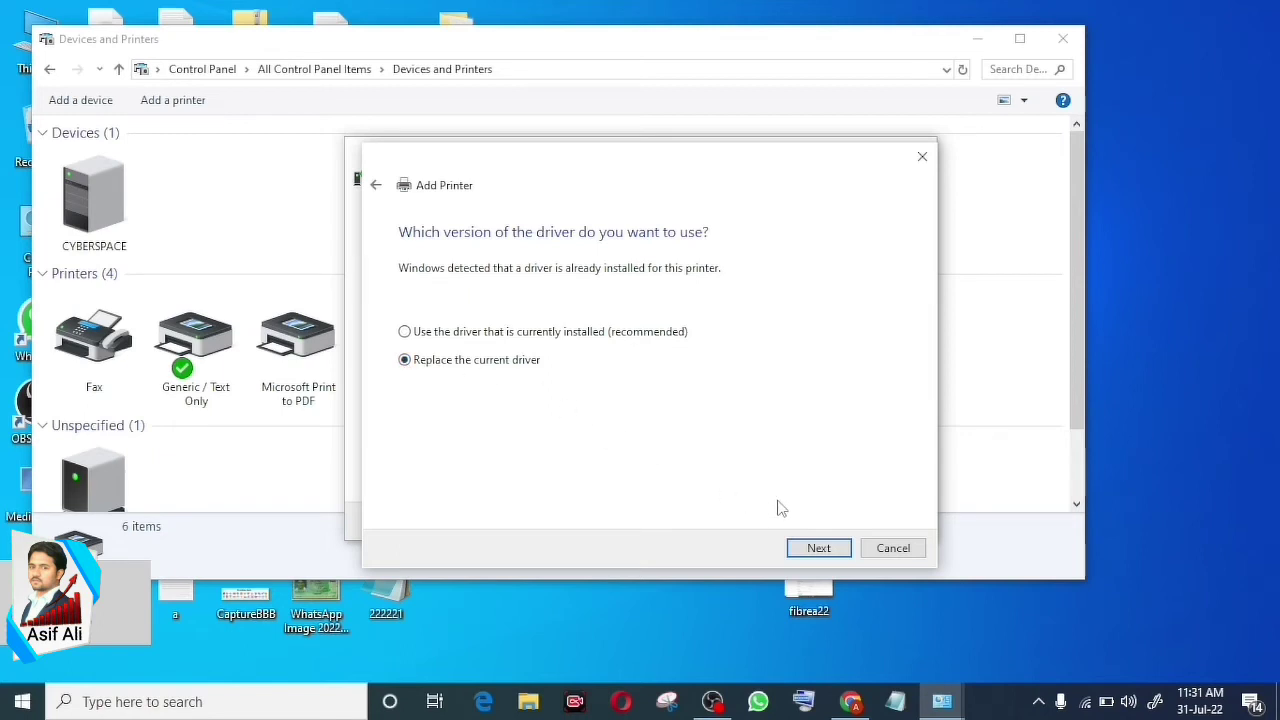
{"action": "left_click", "coordinate": [818, 549]}
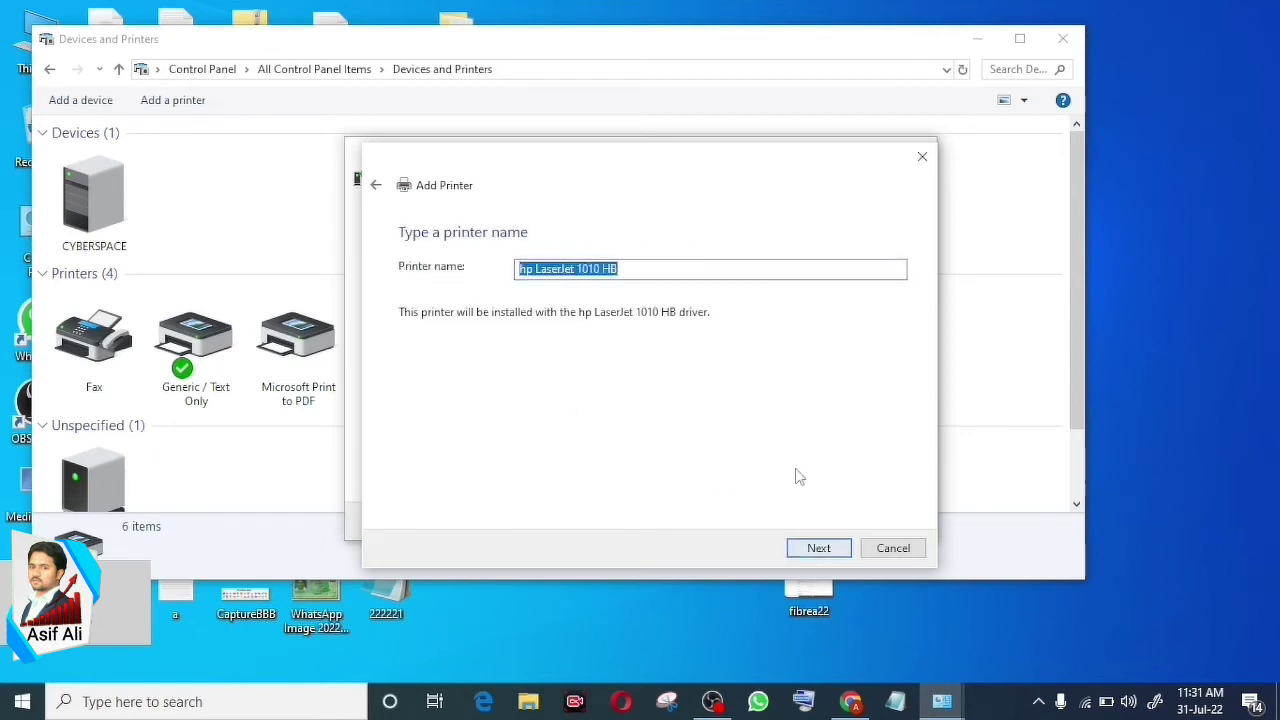
{"action": "left_click", "coordinate": [663, 270]}
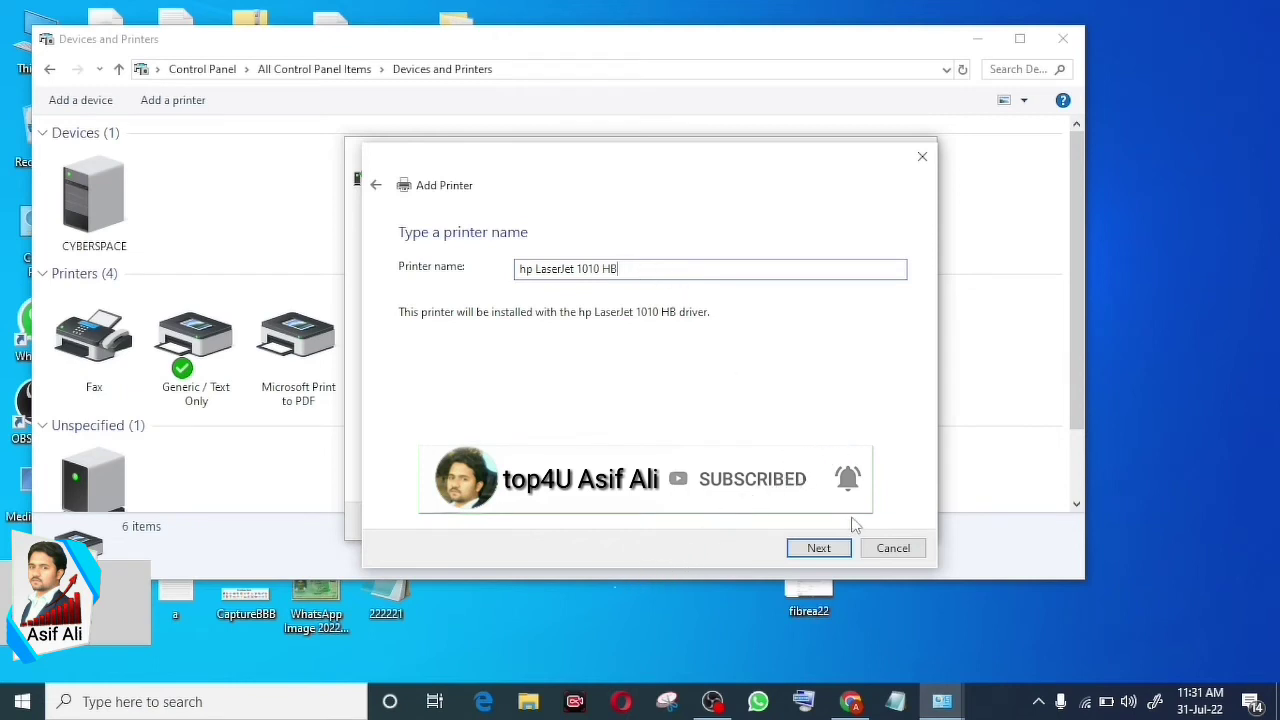
{"action": "left_click", "coordinate": [818, 549]}
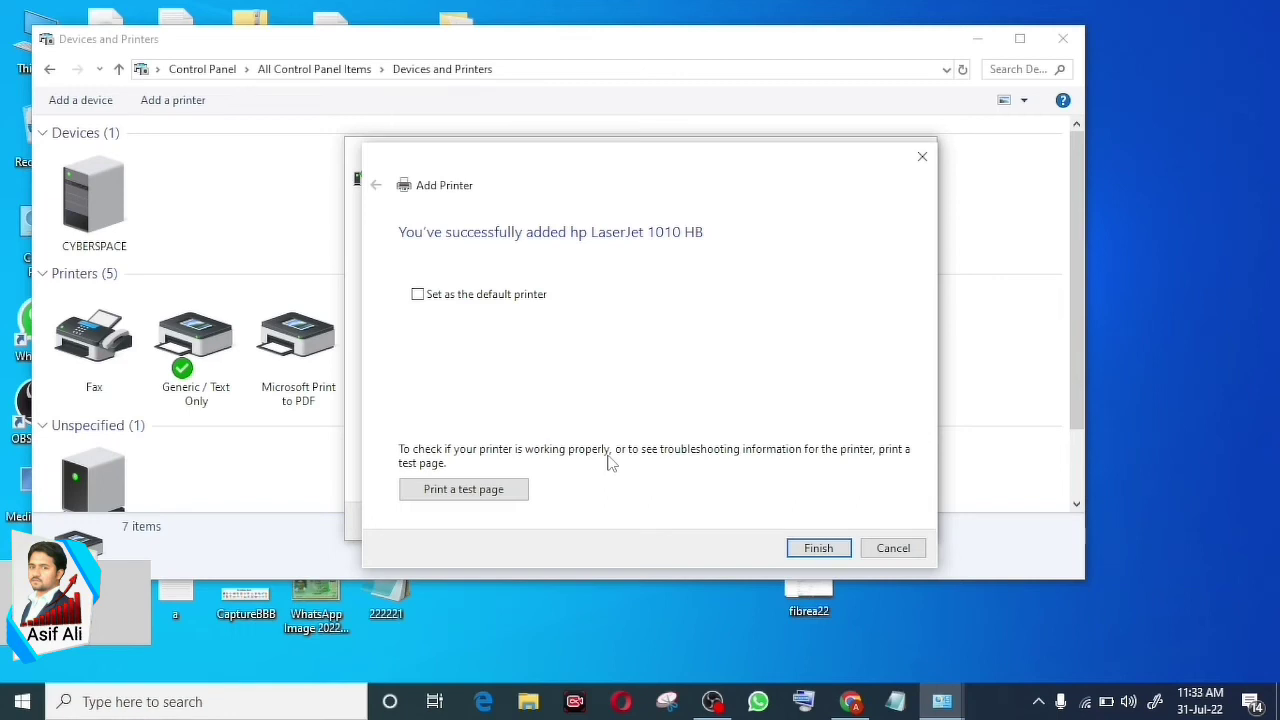
- Print a test page on the new printer, then check the printer list and minimize Devices and Printers
{"action": "left_click", "coordinate": [473, 490]}
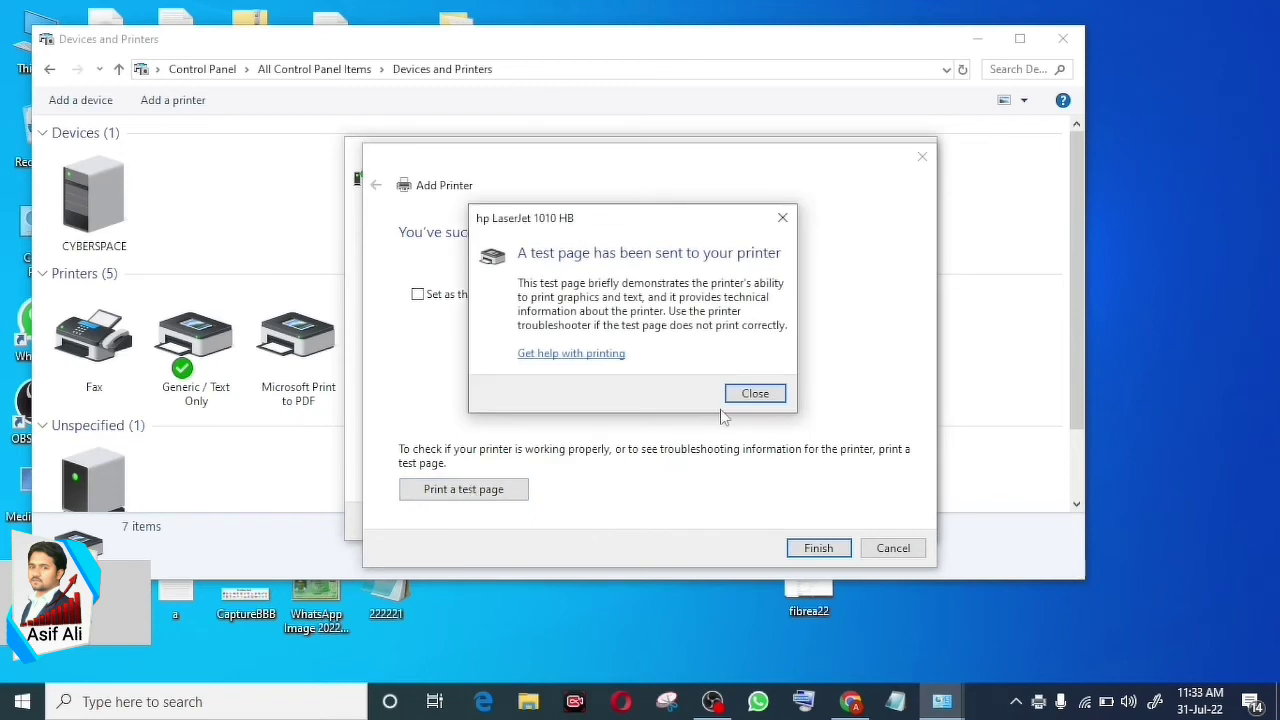
{"action": "left_click", "coordinate": [765, 394]}
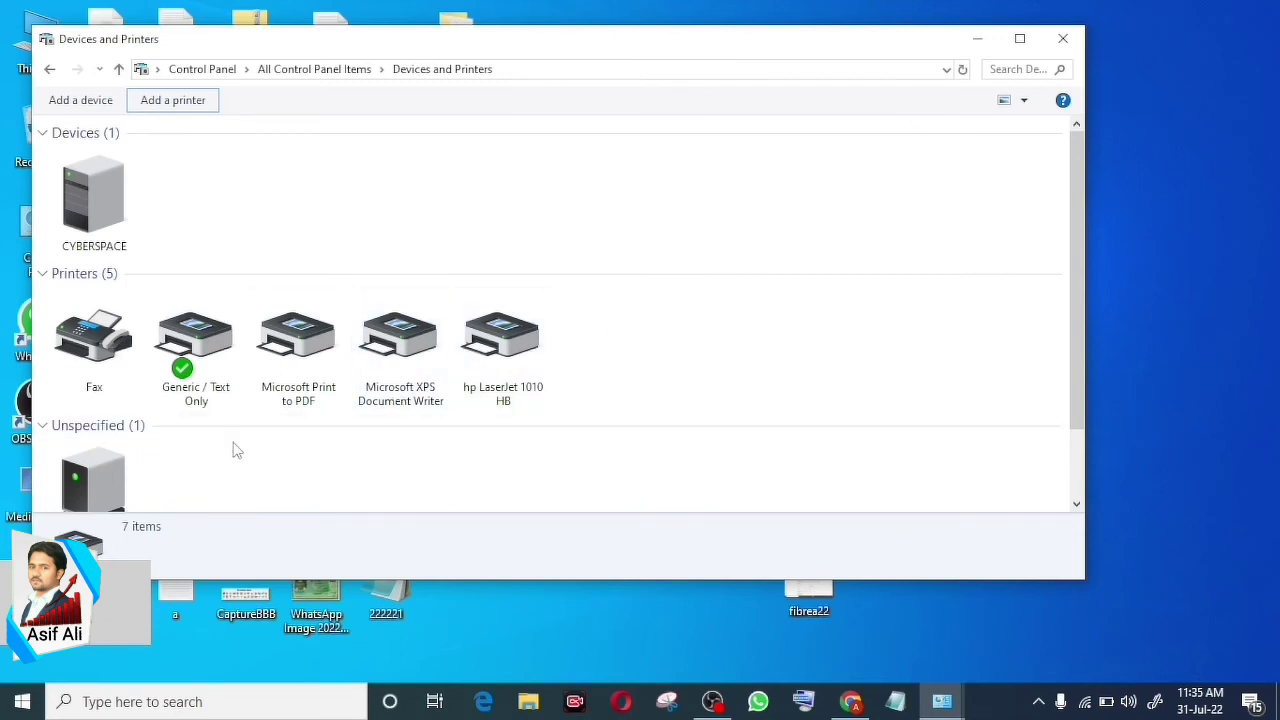
{"action": "scroll", "coordinate": [237, 451], "scroll_direction": "down", "scroll_amount": 1}
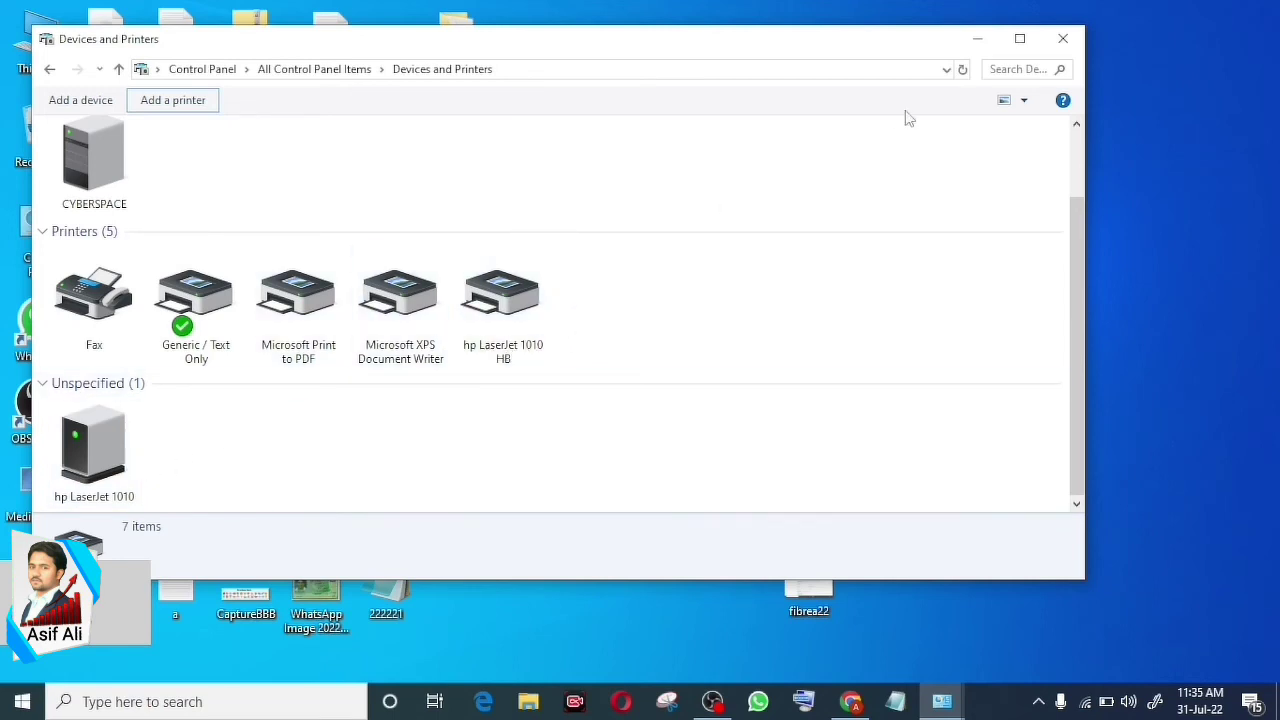
{"action": "left_click", "coordinate": [978, 42]}
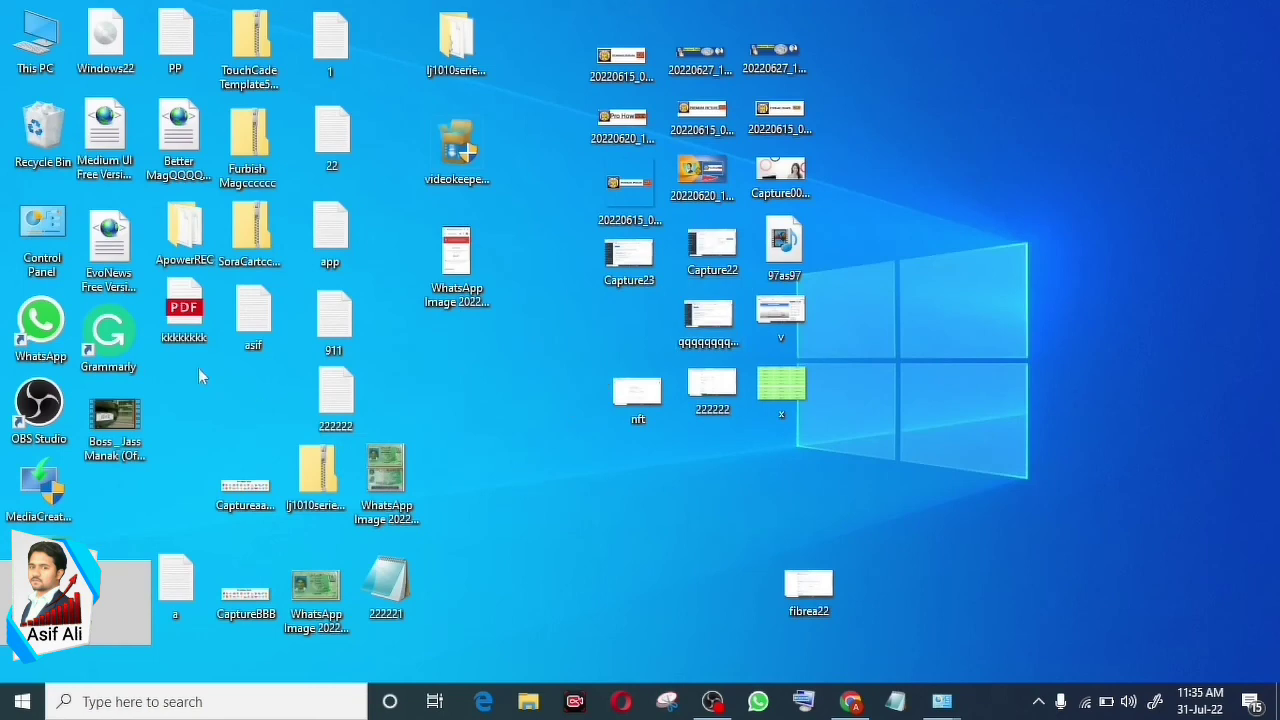
- Open the image 20220616_012950 from the Pictures folder in Photos and bring up its print dialog
{"action": "double_click", "coordinate": [55, 65]}
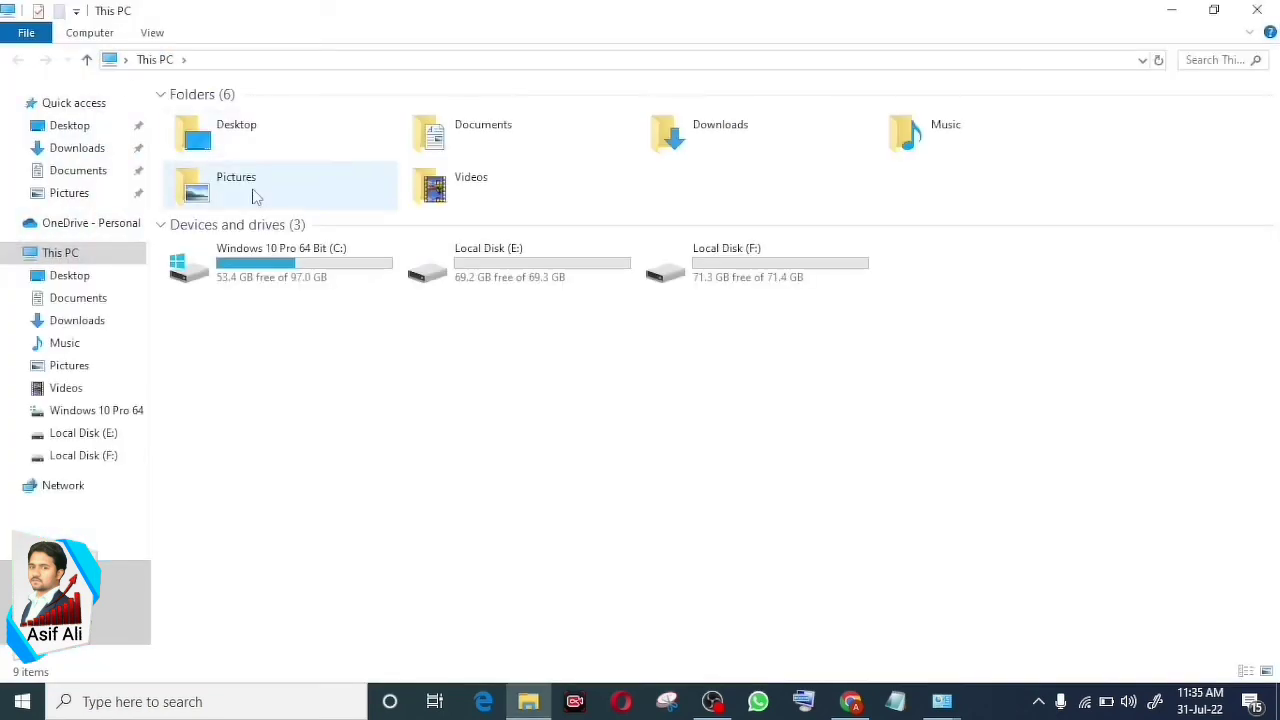
{"action": "double_click", "coordinate": [196, 188]}
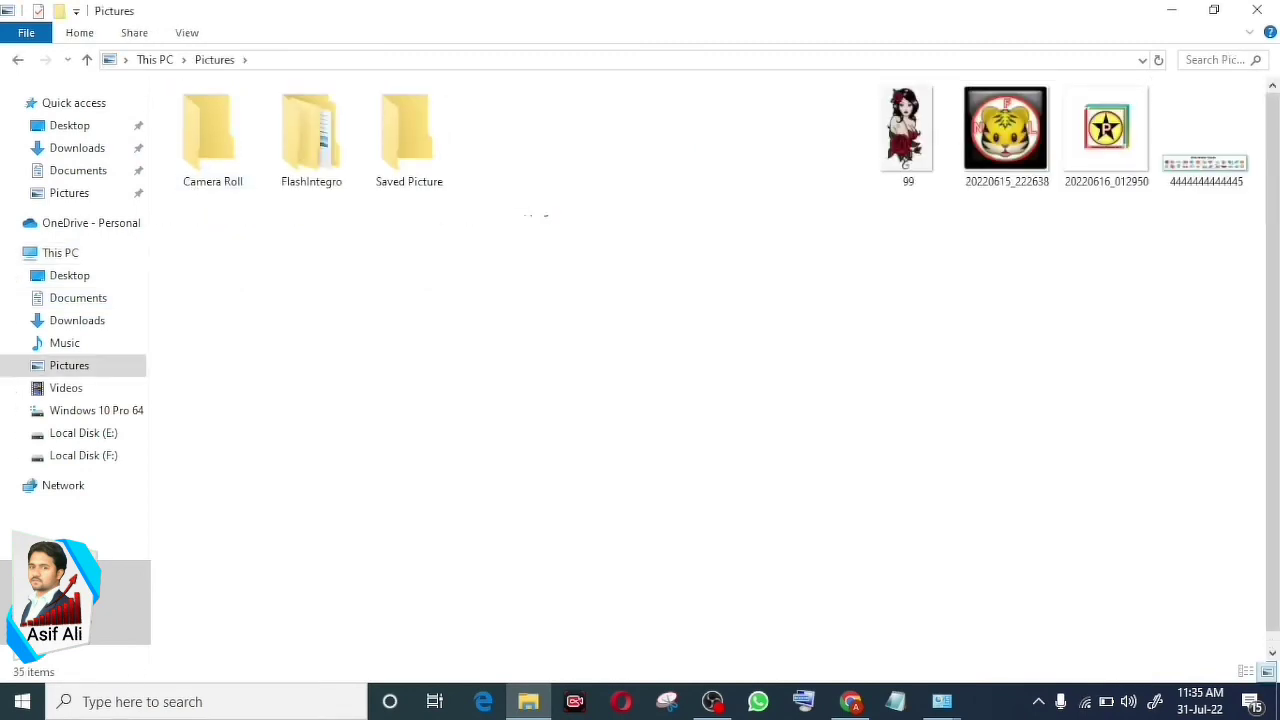
{"action": "left_click", "coordinate": [1119, 141]}
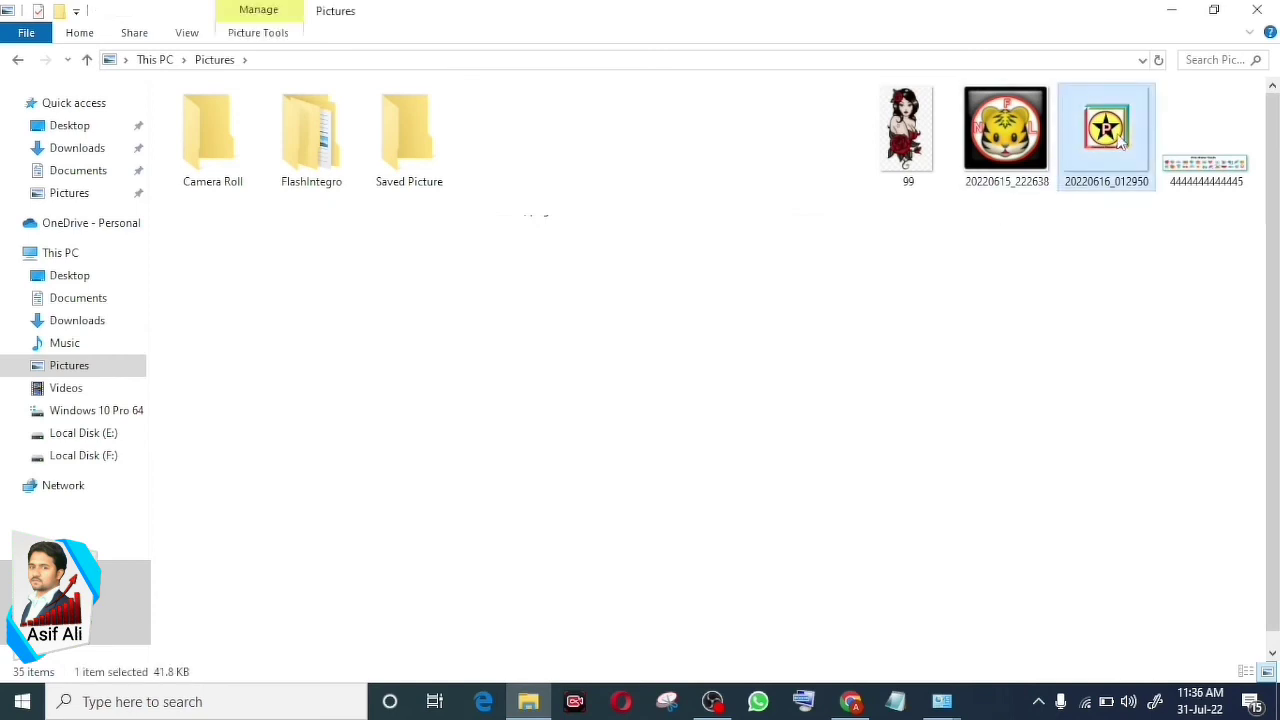
{"action": "double_click", "coordinate": [1119, 141]}
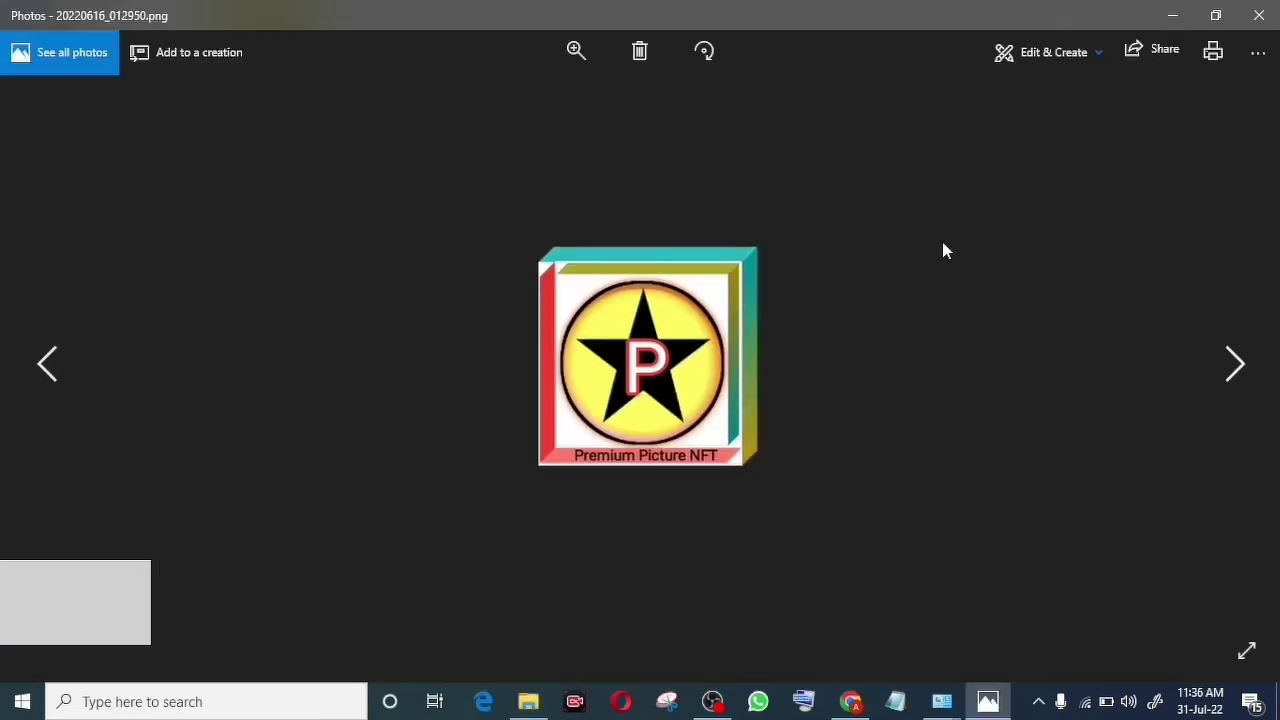
{"action": "left_click", "coordinate": [1213, 62]}
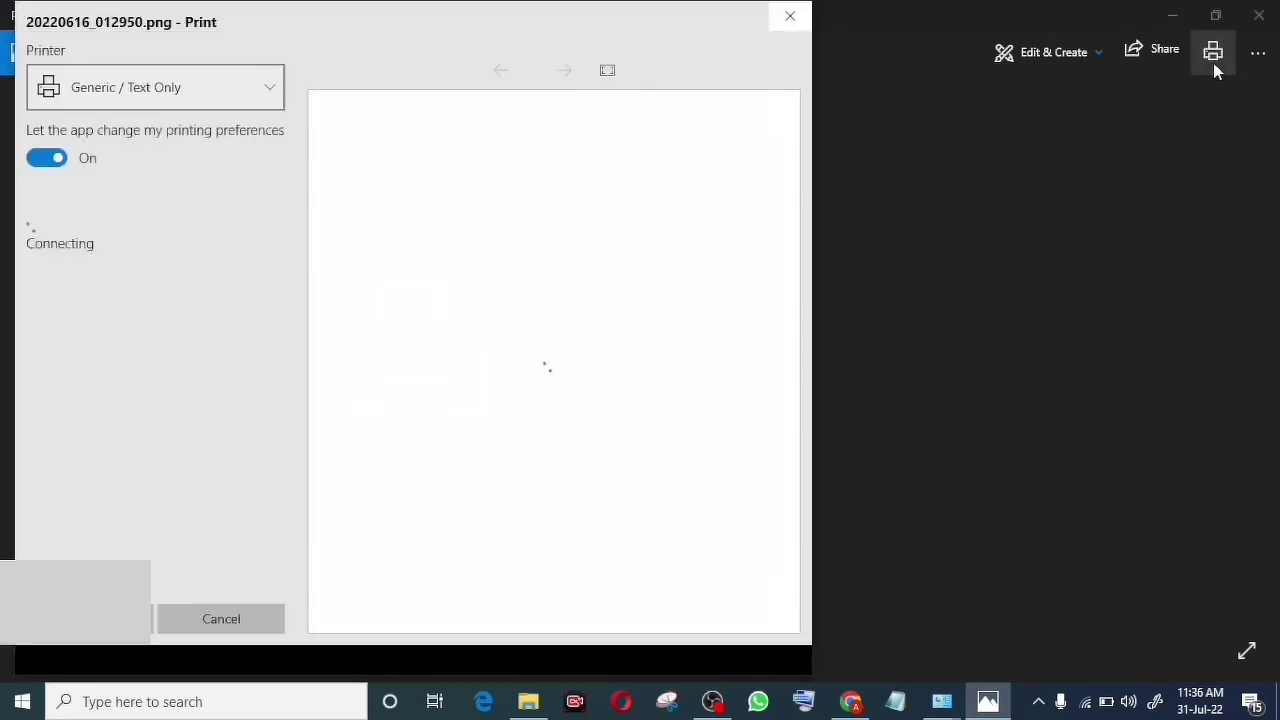